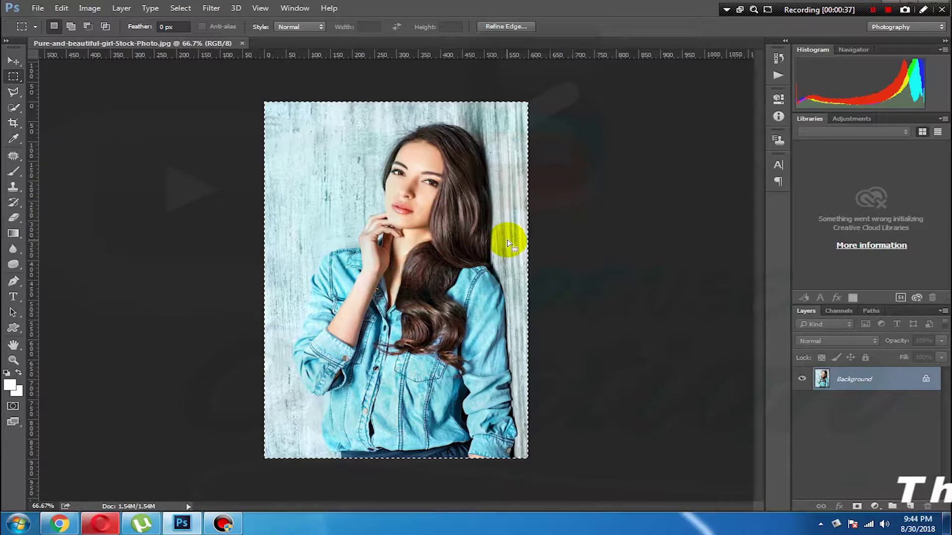
# Start a new document and set its size to 4 inches wide by 6 inches high.
pyautogui.hotkey('ctrl', 'n')
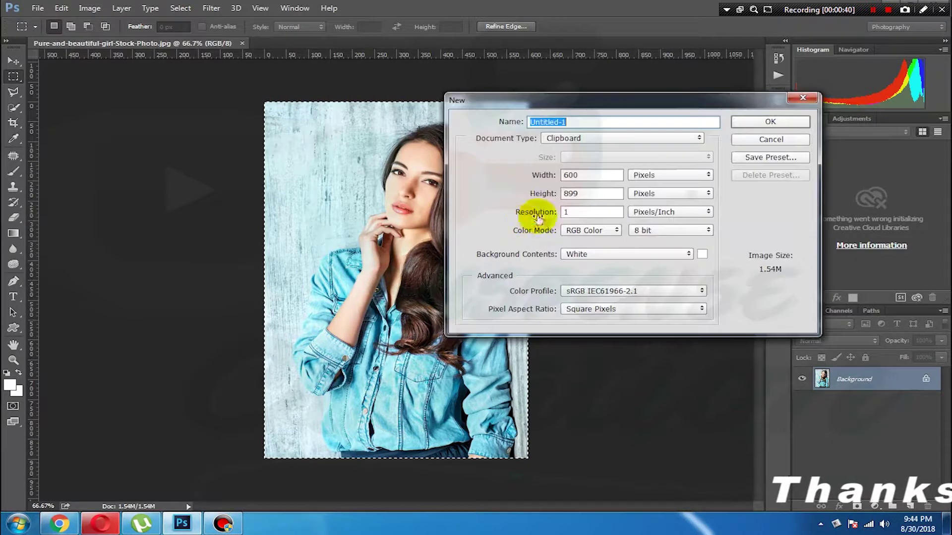
pyautogui.click(764, 140)
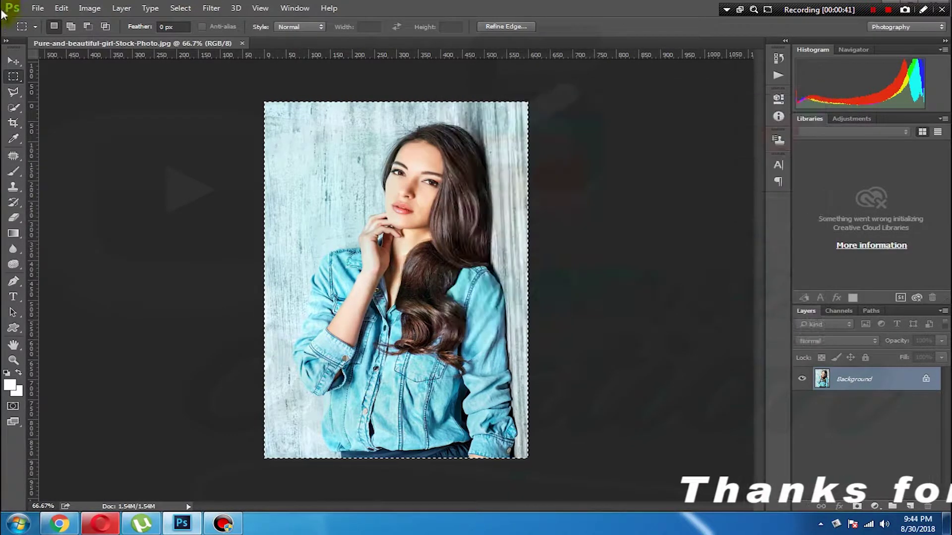
pyautogui.click(37, 8)
pyautogui.click(52, 21)
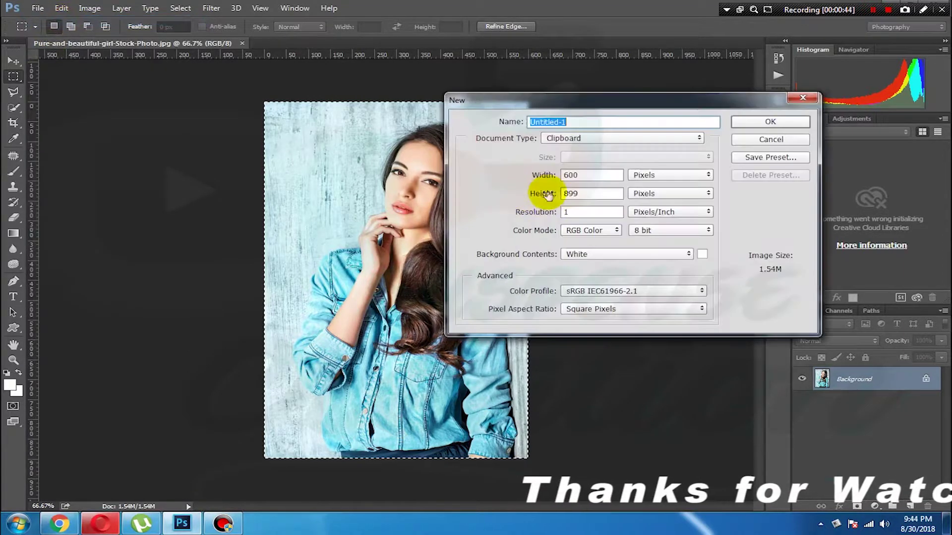
pyautogui.click(642, 176)
pyautogui.click(644, 195)
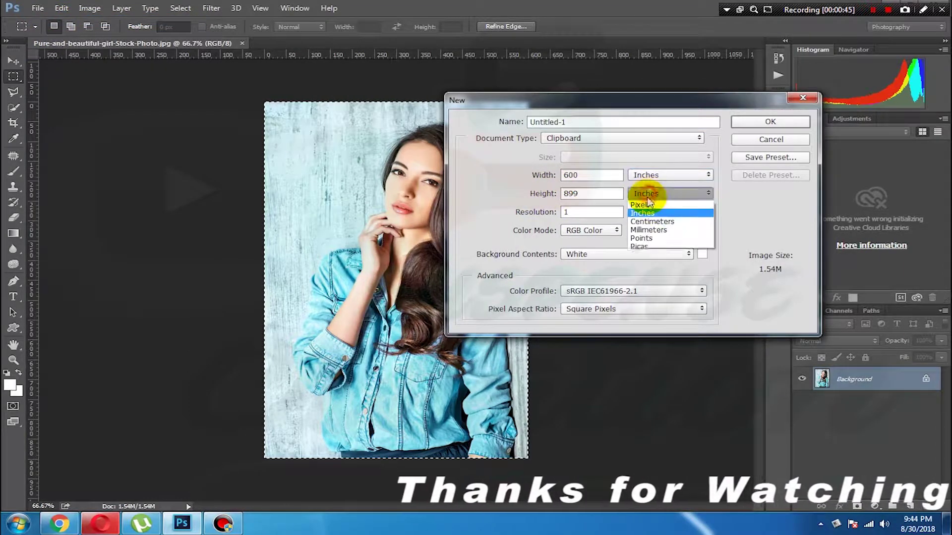
pyautogui.doubleClick(565, 176)
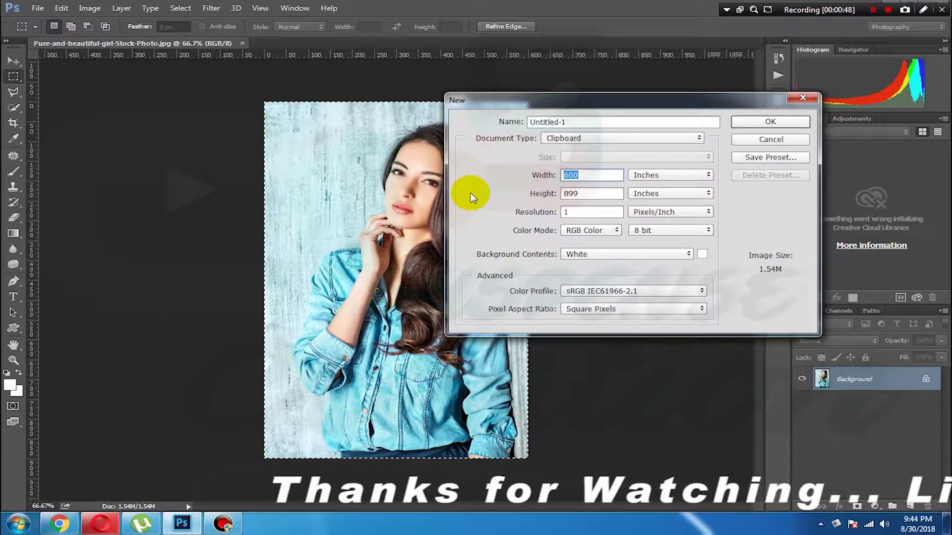
pyautogui.write('4')
pyautogui.press('Tab')
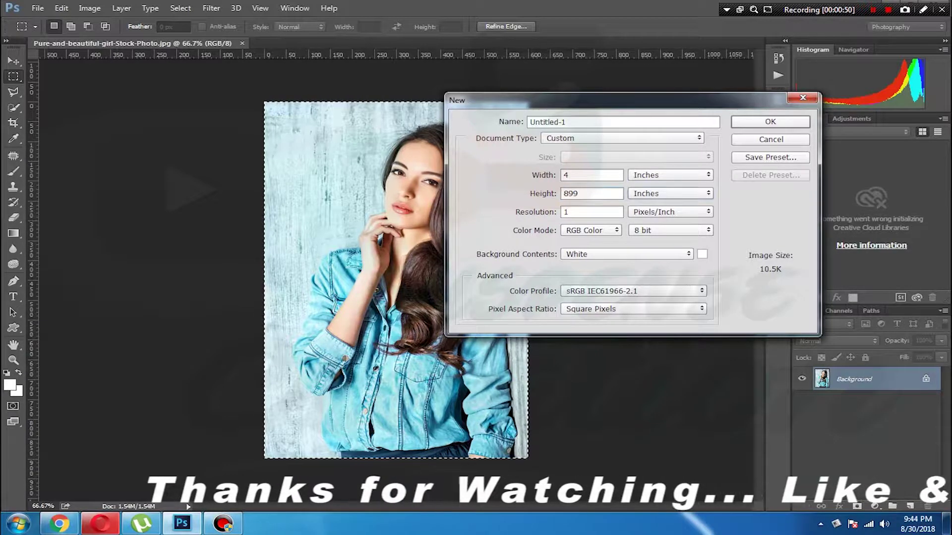
pyautogui.doubleClick(602, 194)
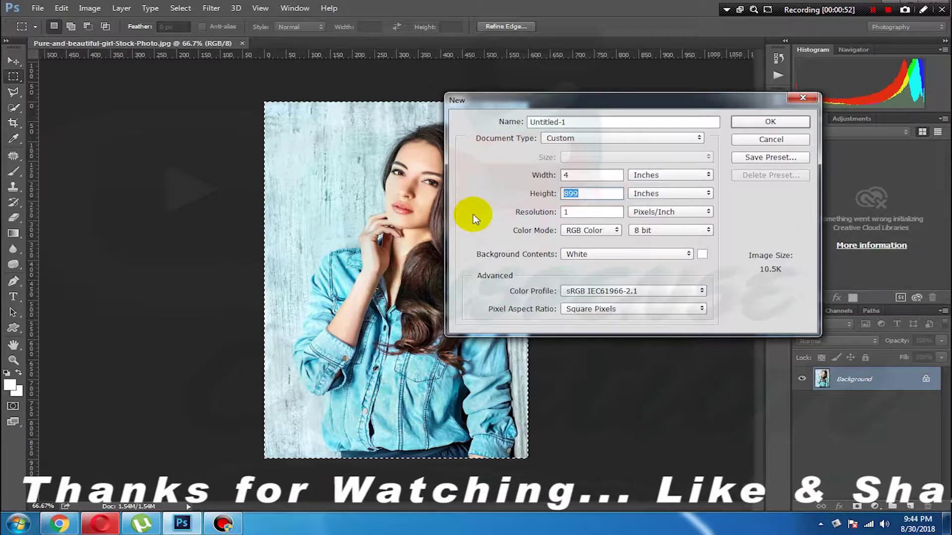
pyautogui.write('6+')
# Set the new document's resolution to 300 pixels/inch with RGB Color mode, and create it.
pyautogui.doubleClick(592, 212)
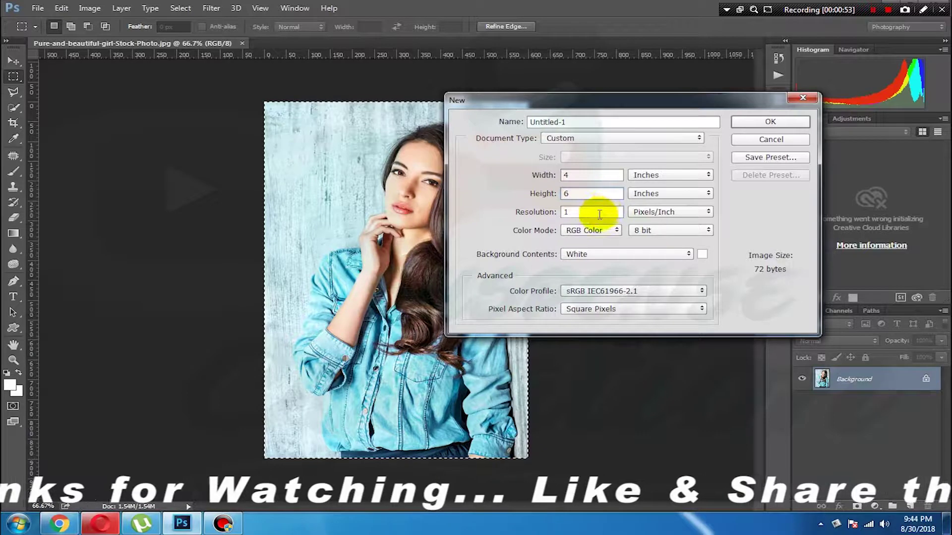
pyautogui.write('300')
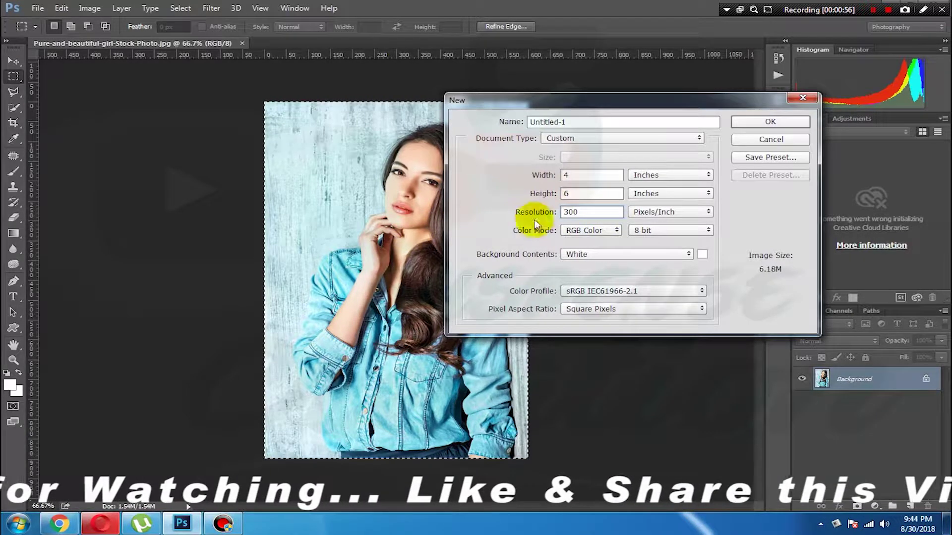
pyautogui.click(590, 230)
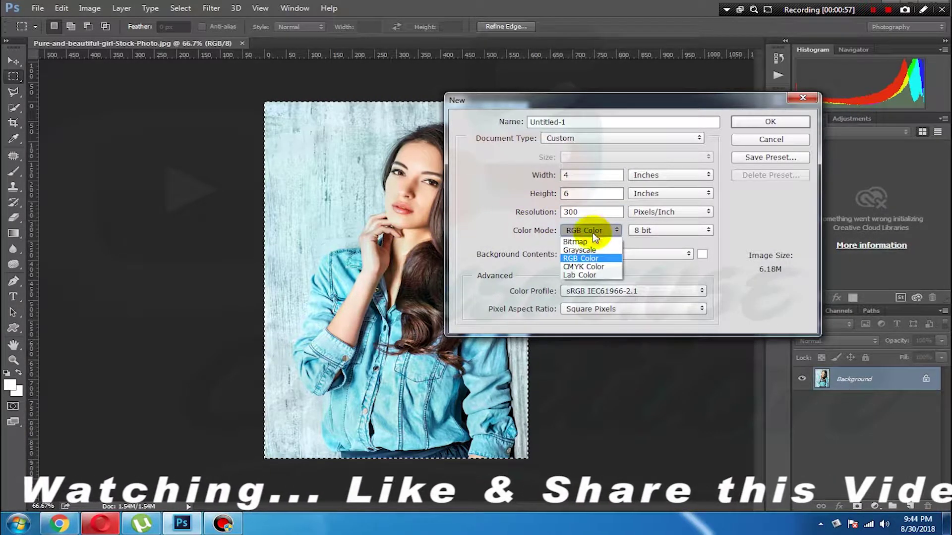
pyautogui.click(593, 259)
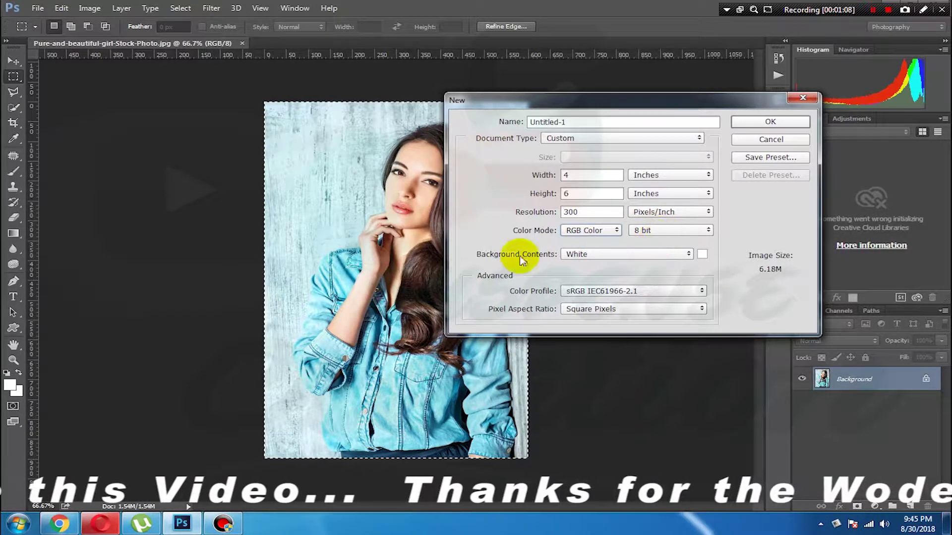
pyautogui.click(767, 123)
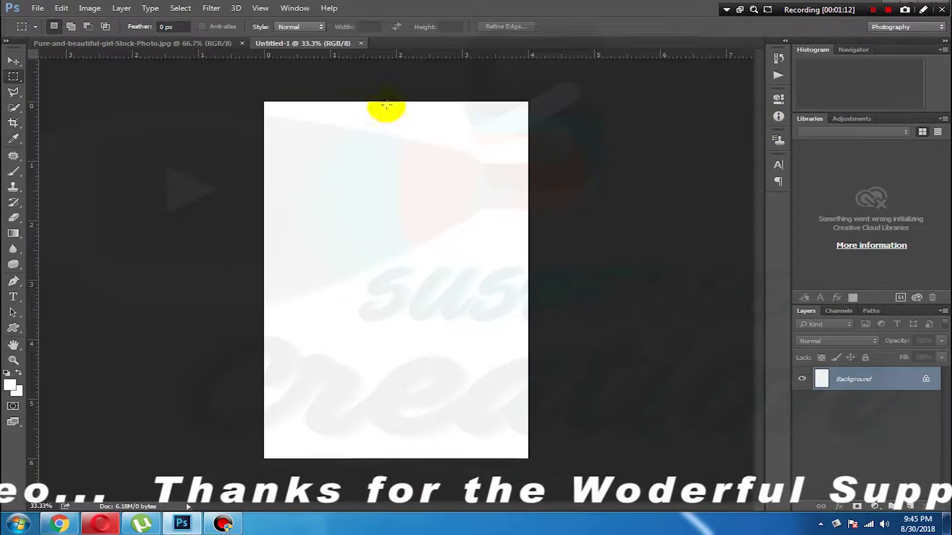
# Rotate the blank canvas 90° counter-clockwise into landscape orientation.
pyautogui.click(60, 8)
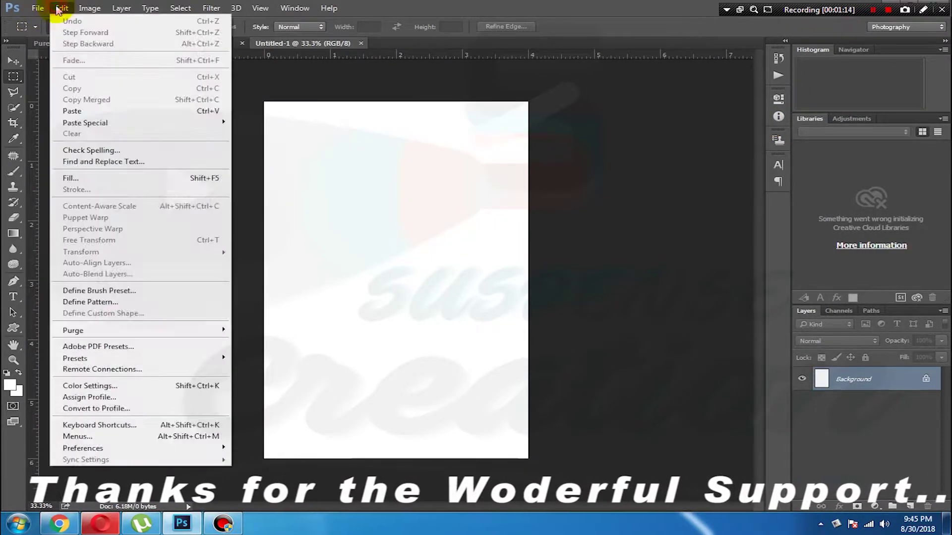
pyautogui.moveTo(88, 8)
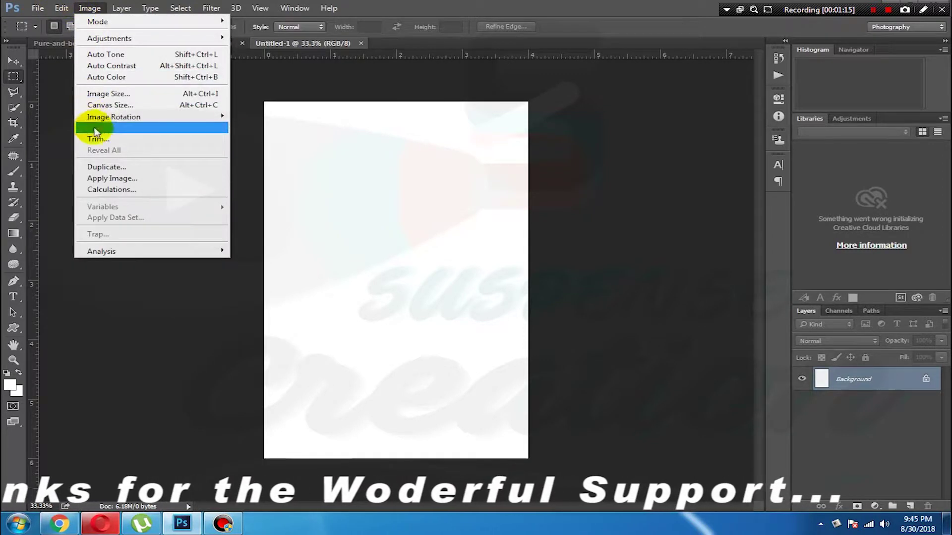
pyautogui.moveTo(194, 117)
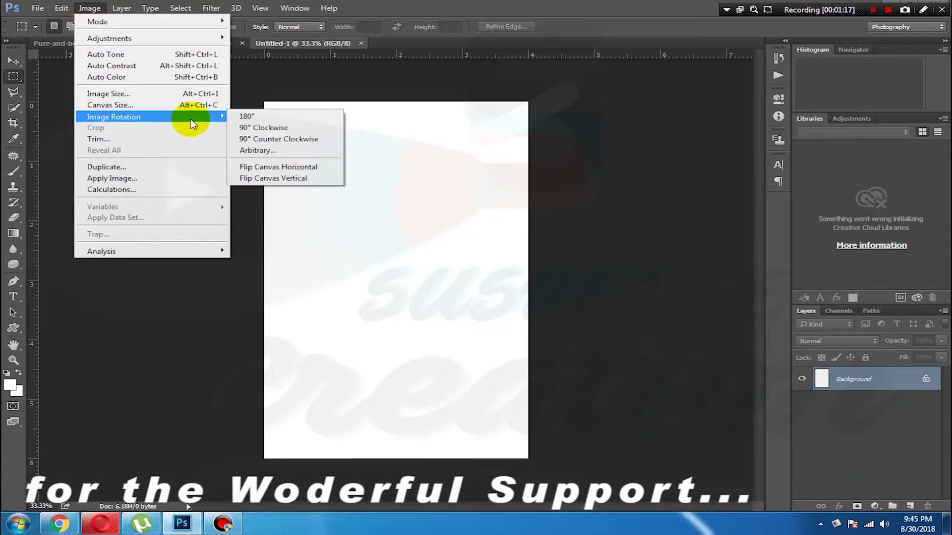
pyautogui.click(267, 140)
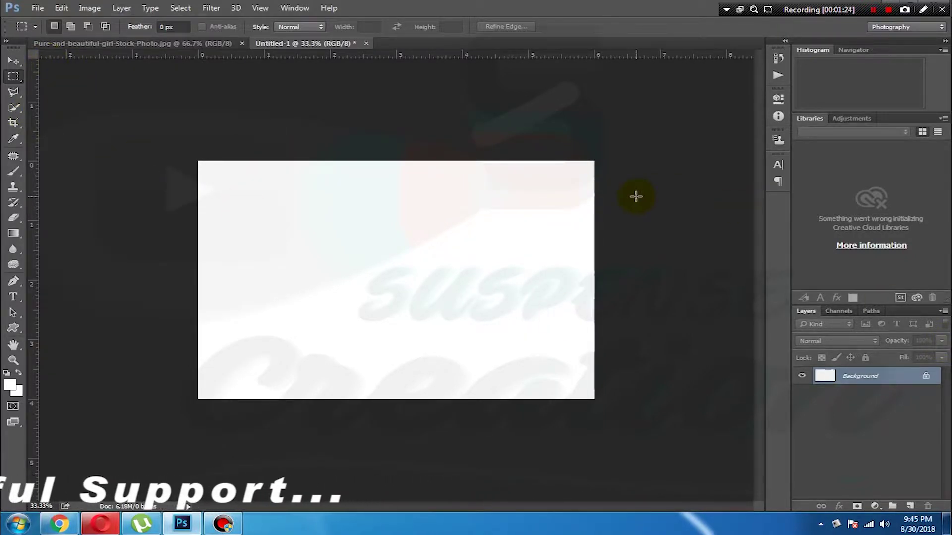
# Return to the portrait photo, start another new document measured in centimeters, and try to set its width to 2.
pyautogui.click(180, 43)
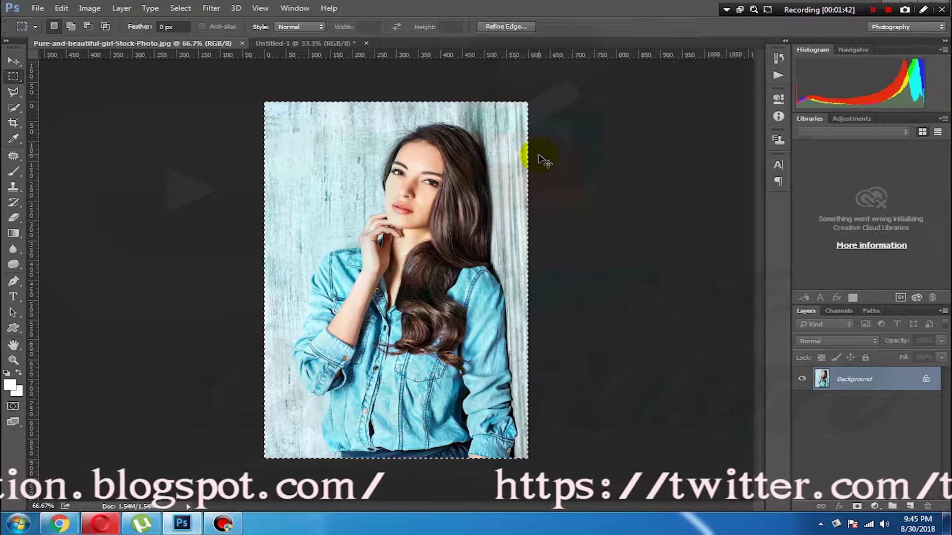
pyautogui.hotkey('ctrl', 'n')
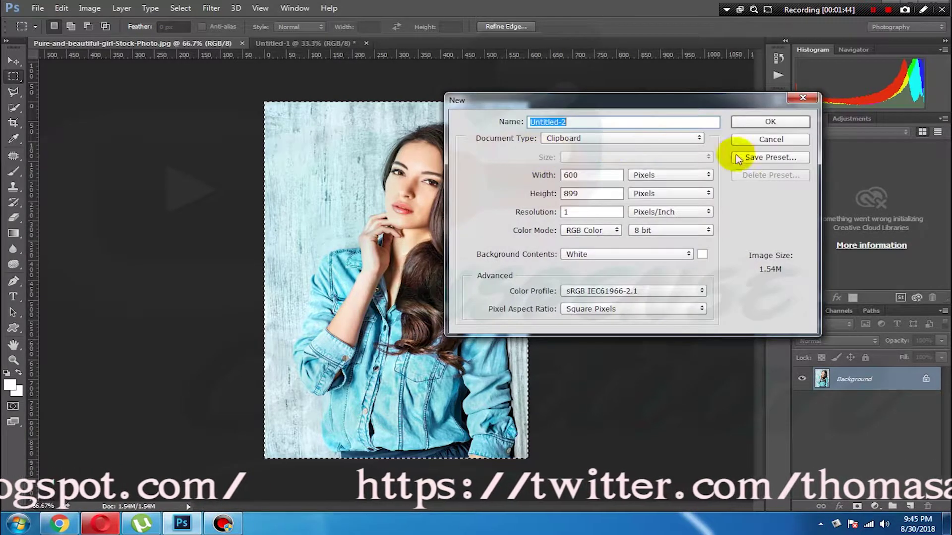
pyautogui.click(38, 8)
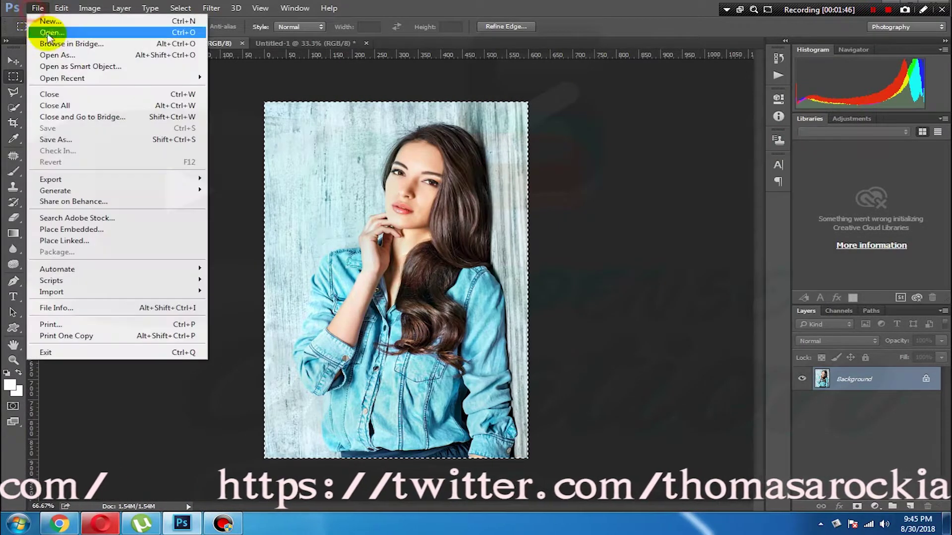
pyautogui.click(187, 21)
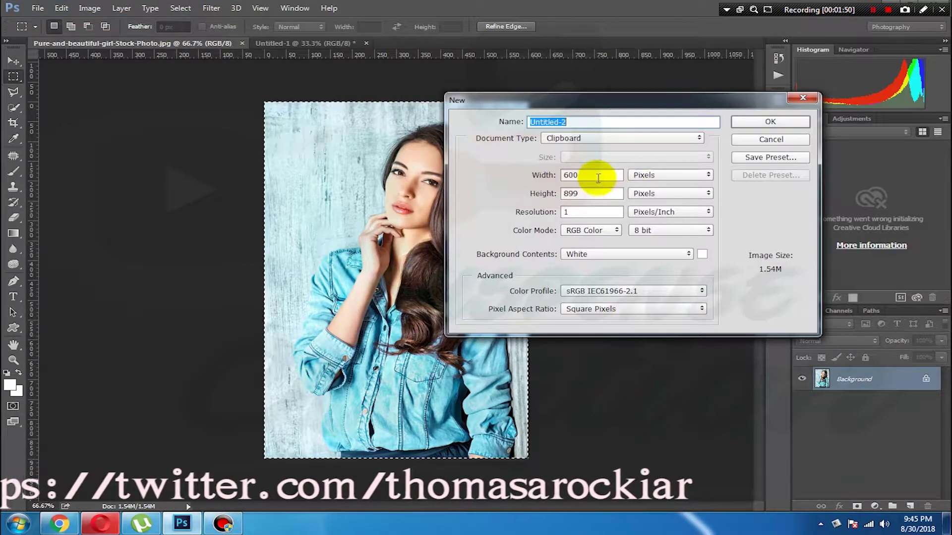
pyautogui.moveTo(597, 176); pyautogui.dragTo(493, 183)
pyautogui.write('2')
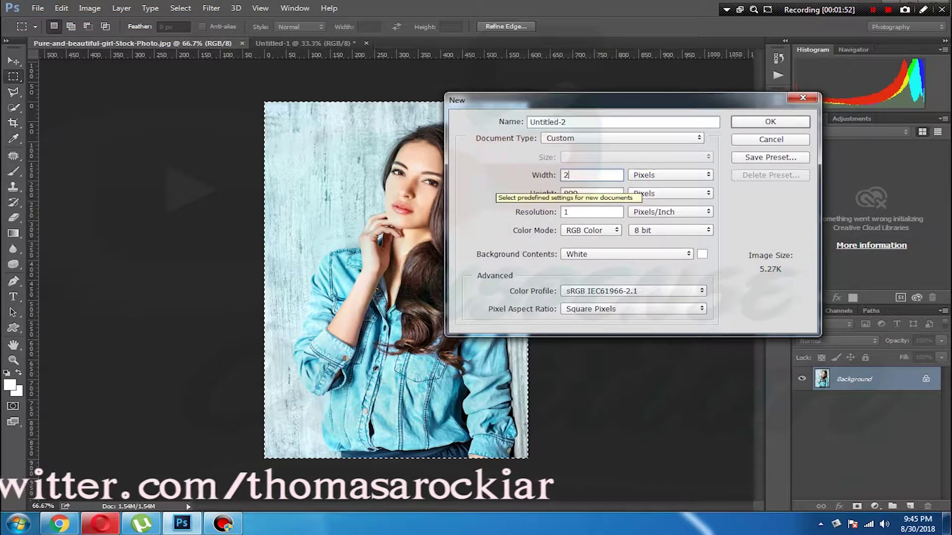
pyautogui.click(647, 175)
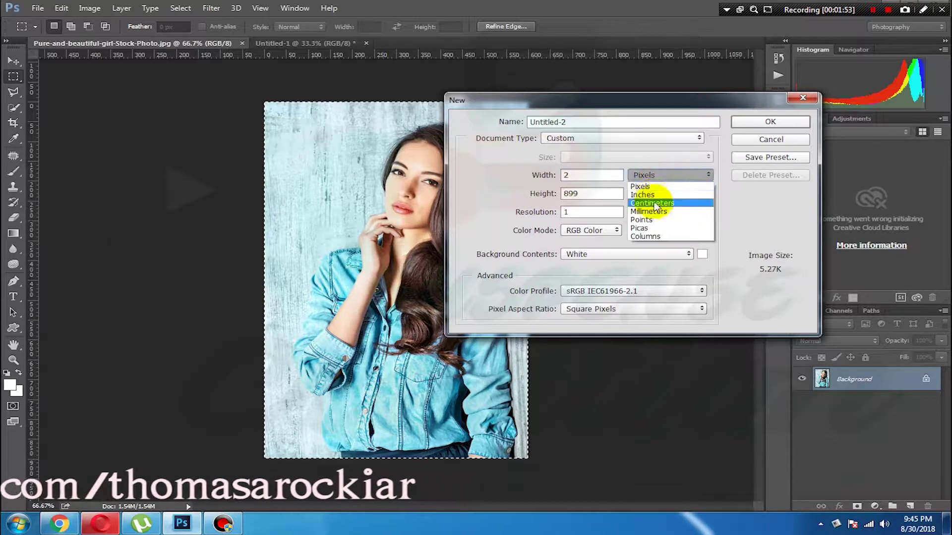
pyautogui.click(655, 204)
pyautogui.moveTo(609, 176); pyautogui.dragTo(411, 203)
pyautogui.write('2')
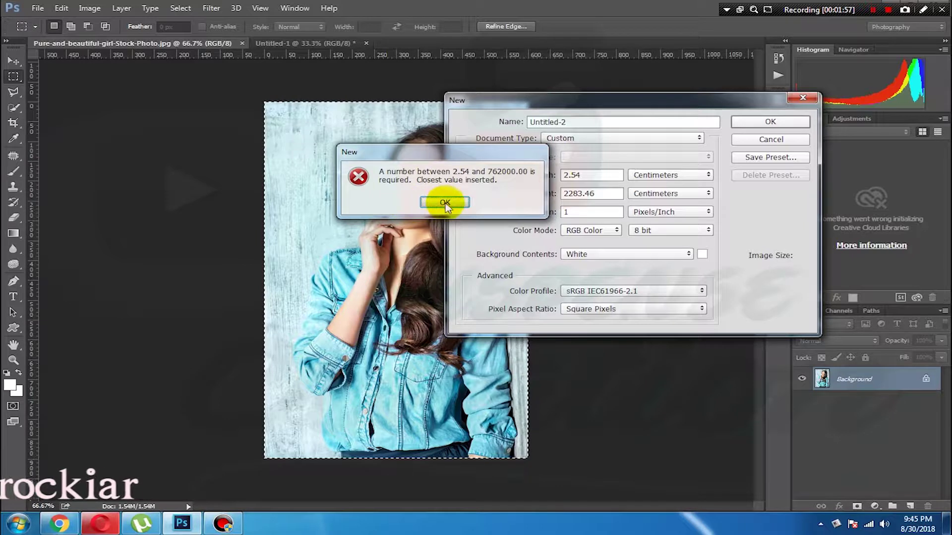
pyautogui.click(446, 201)
# Set the resolution to 300 pixels/inch and the size to 2 by 2.5 centimeters, and create the document.
pyautogui.moveTo(580, 214); pyautogui.dragTo(439, 226)
pyautogui.write('300')
pyautogui.moveTo(595, 175); pyautogui.dragTo(510, 178)
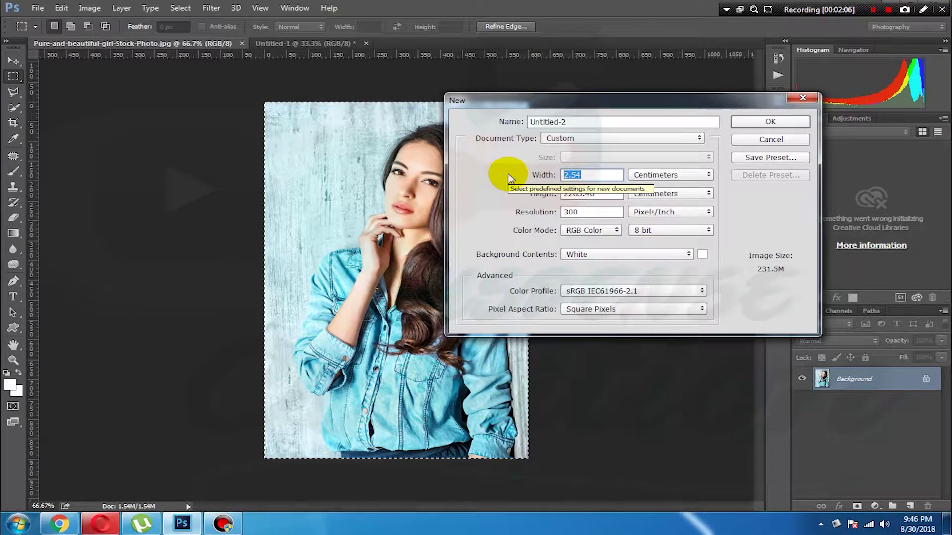
pyautogui.write('2')
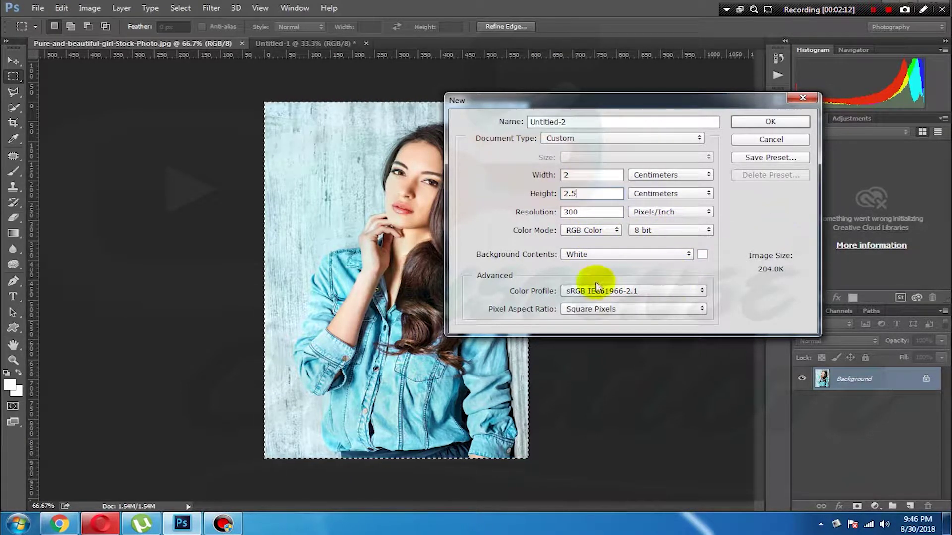
pyautogui.click(771, 122)
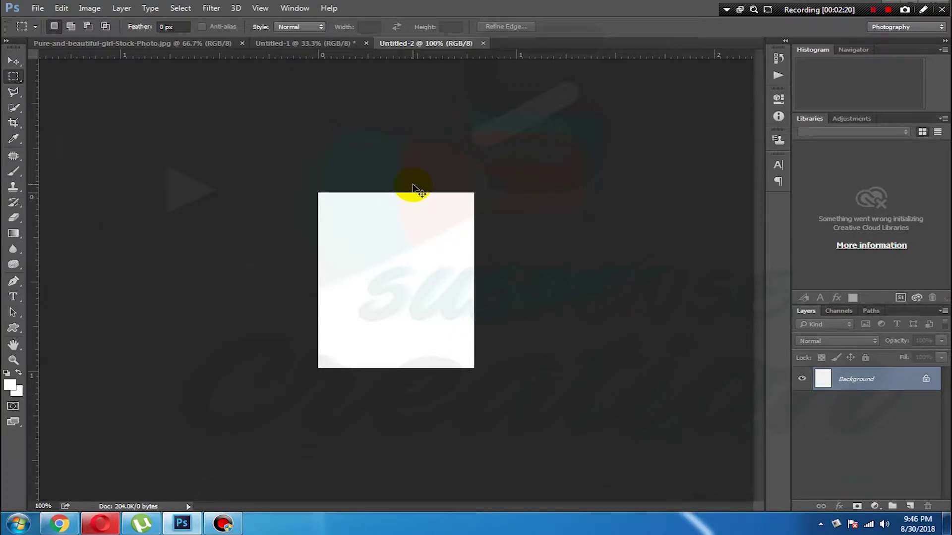
# Paste the copied portrait and scale it to about 56%, positioned so the head and shoulders fill the small canvas.
pyautogui.click(53, 9)
pyautogui.click(120, 110)
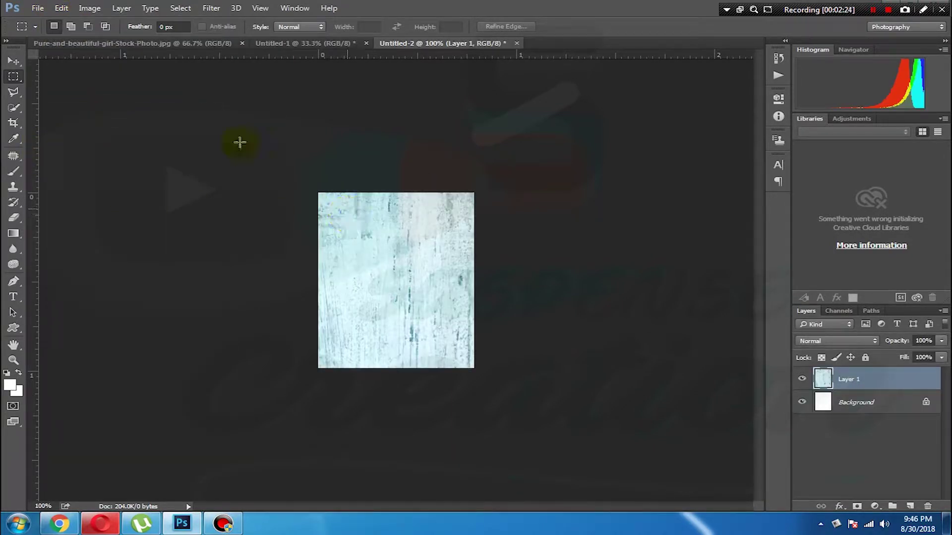
pyautogui.hotkey('ctrl', 't')
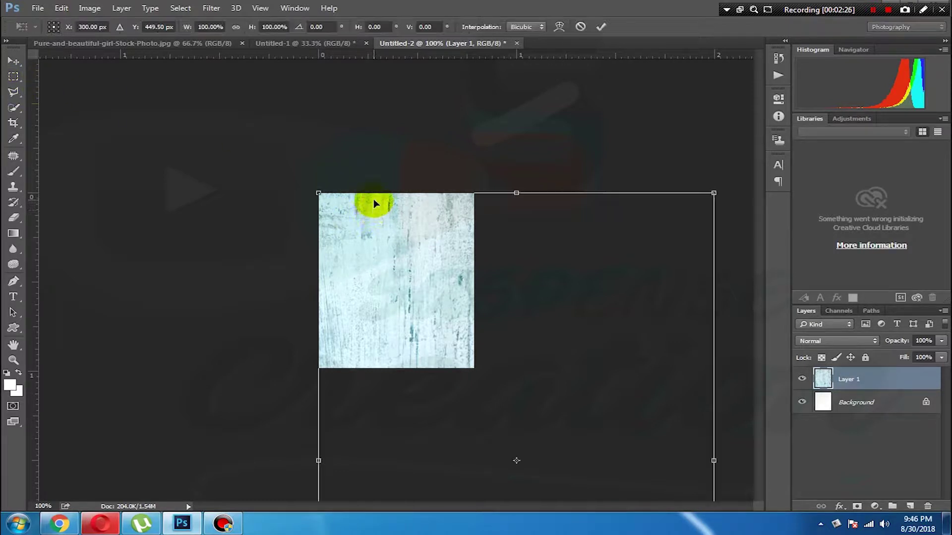
pyautogui.moveTo(440, 244); pyautogui.dragTo(295, 172)
pyautogui.moveTo(571, 124); pyautogui.dragTo(488, 210)
pyautogui.moveTo(440, 293); pyautogui.dragTo(451, 231)
pyautogui.moveTo(499, 155); pyautogui.dragTo(482, 178)
pyautogui.moveTo(402, 246); pyautogui.dragTo(443, 227)
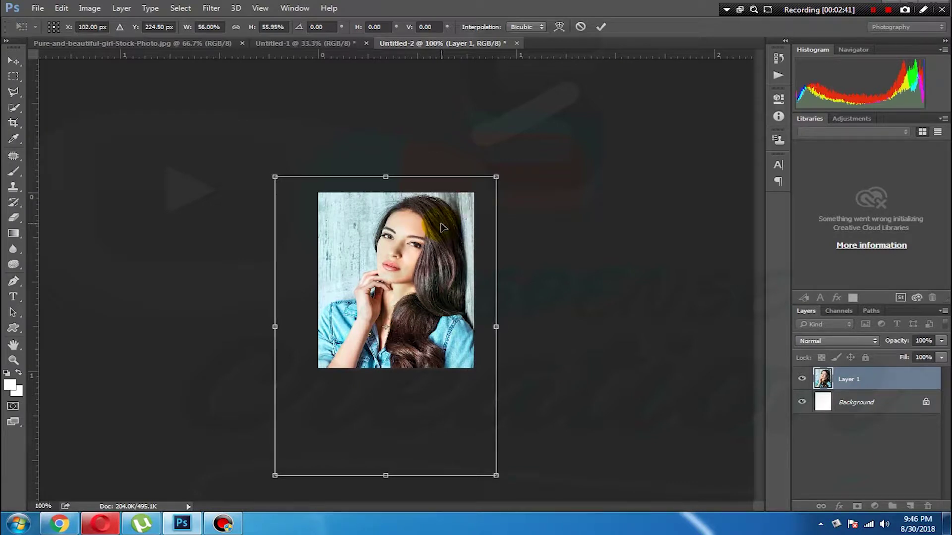
pyautogui.doubleClick(483, 219)
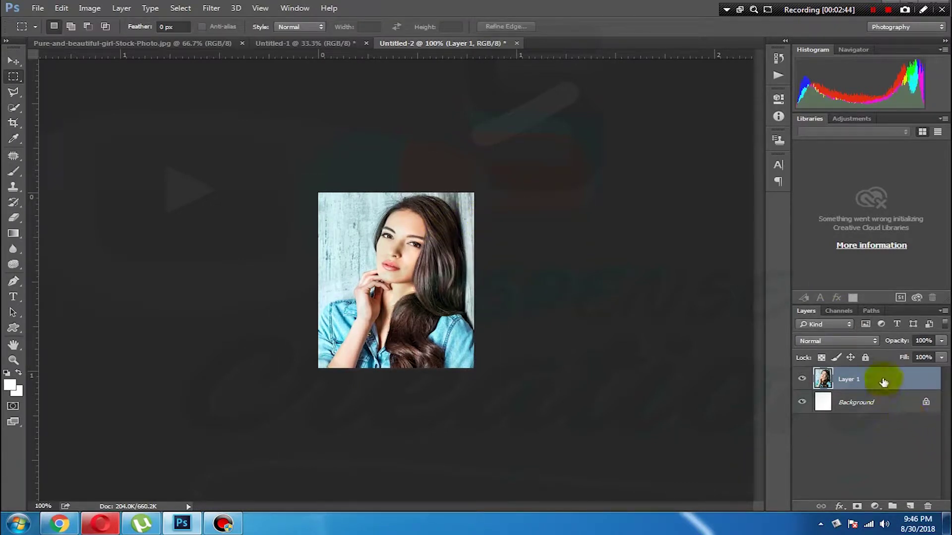
# Merge the pasted portrait layer with the Background layer.
pyautogui.keyDown('shift'); pyautogui.click(862, 401); pyautogui.keyUp('shift')
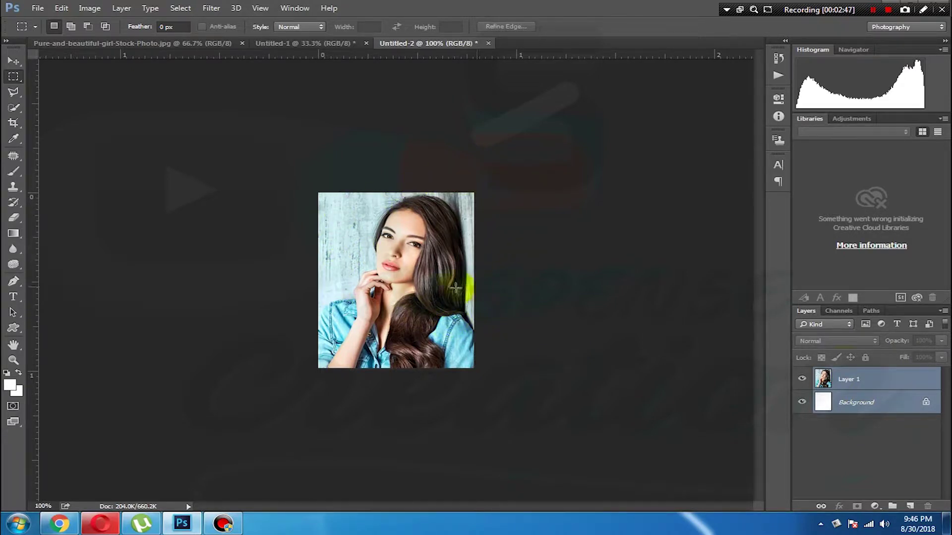
pyautogui.click(850, 382)
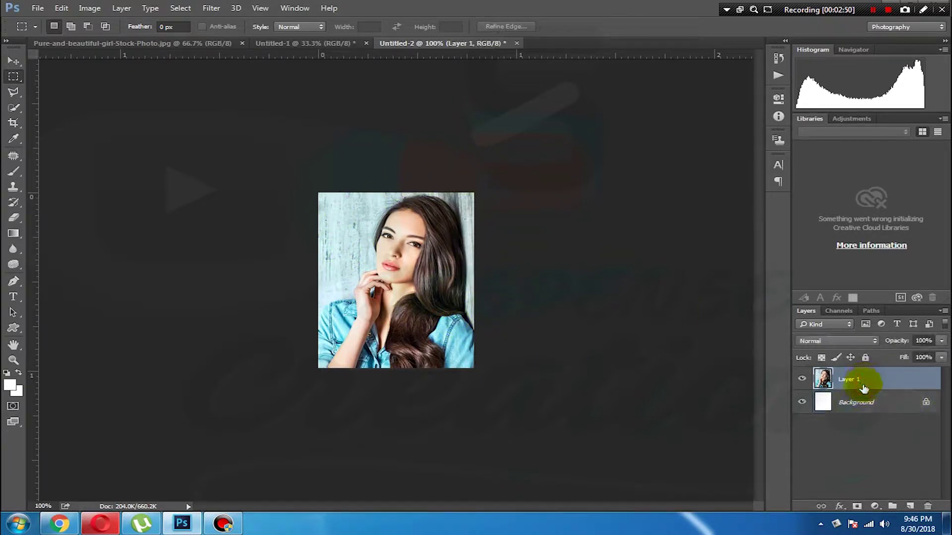
pyautogui.keyDown('shift'); pyautogui.click(862, 404); pyautogui.keyUp('shift')
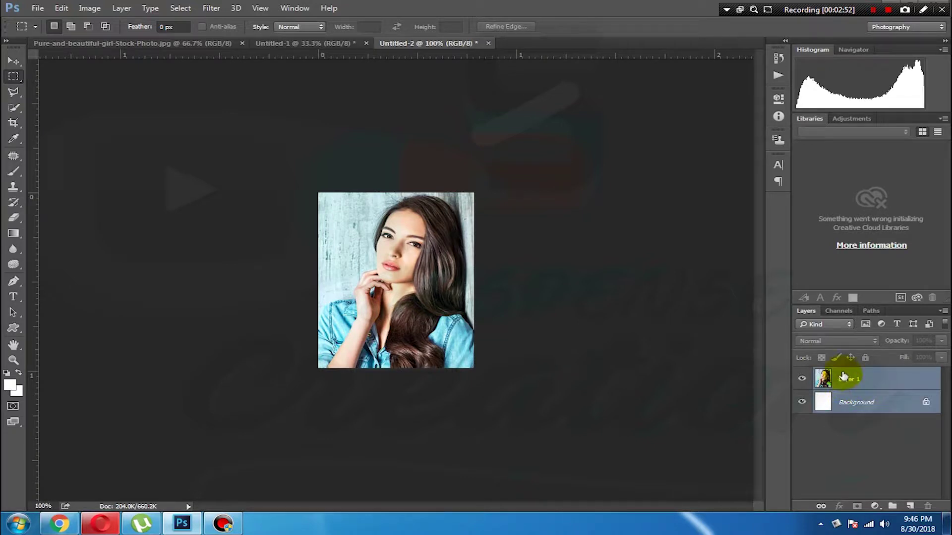
pyautogui.hotkey('ctrl', 'e')
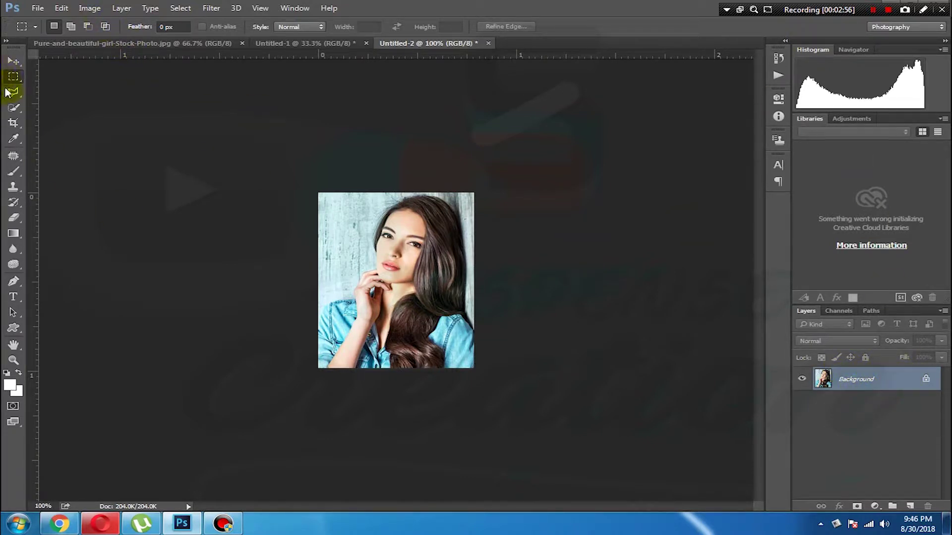
# Expand the small photo's canvas evenly on all sides with the Crop tool to add a narrow white border.
pyautogui.click(13, 123)
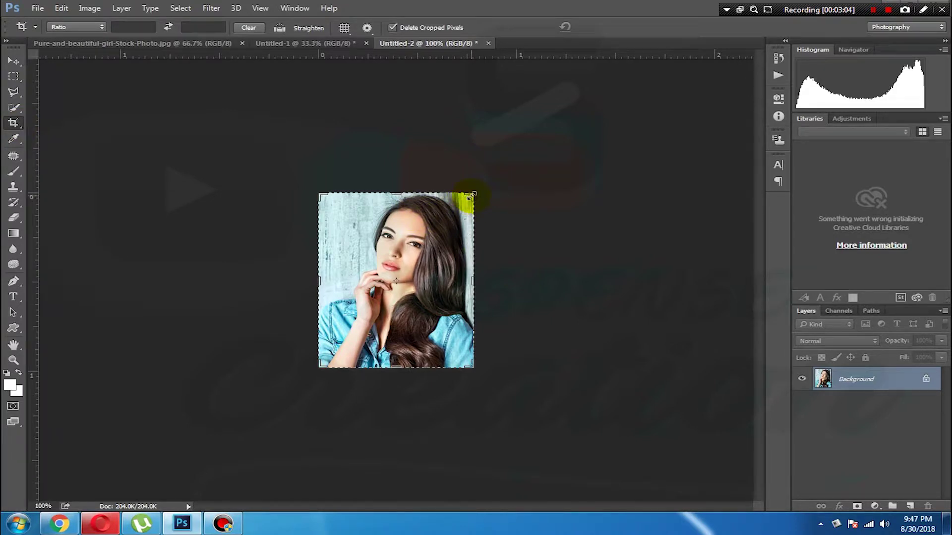
pyautogui.moveTo(472, 194); pyautogui.dragTo(477, 189)
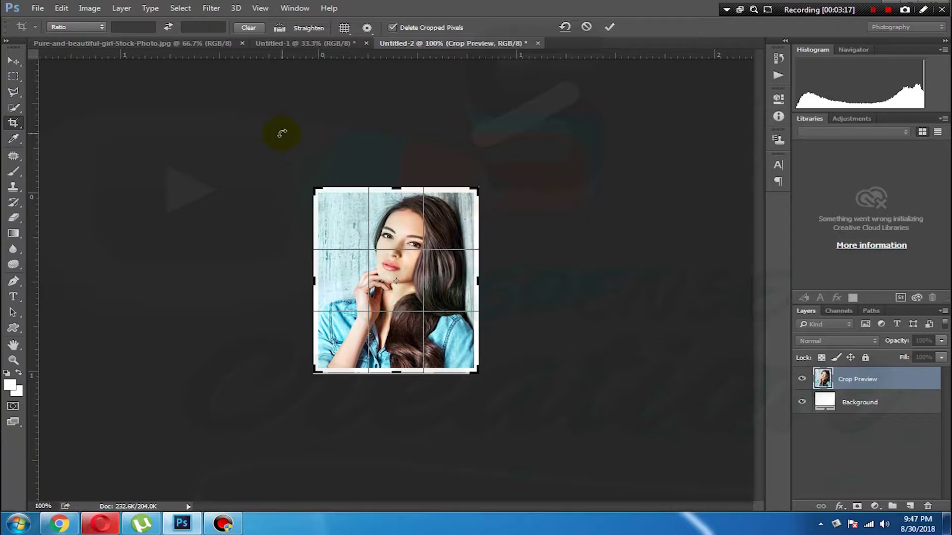
pyautogui.press('Return')
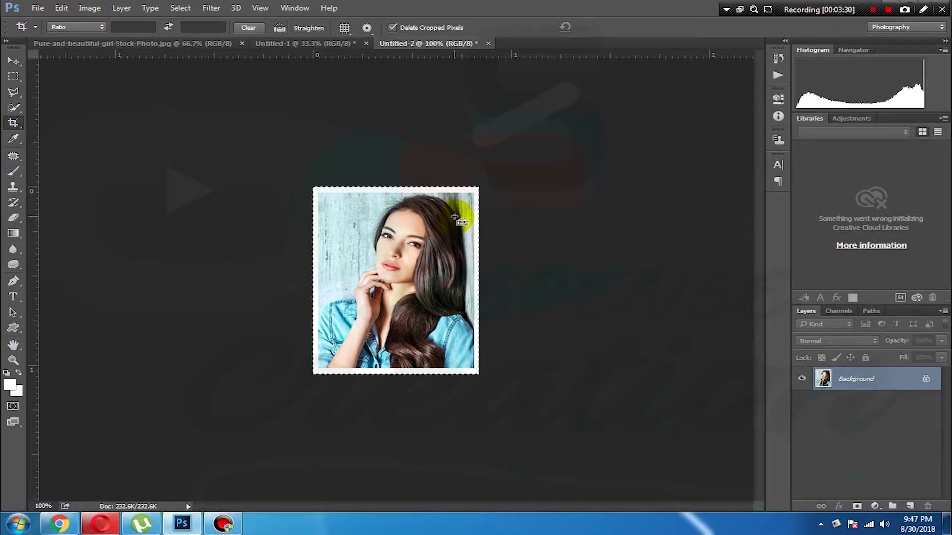
# Define the whole bordered photo as a pattern named Stamp.
pyautogui.click(61, 10)
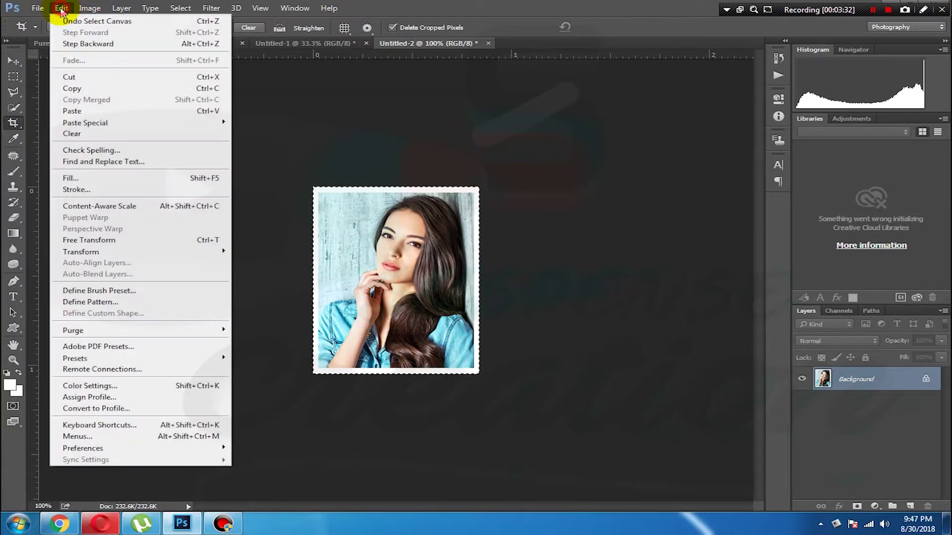
pyautogui.click(121, 303)
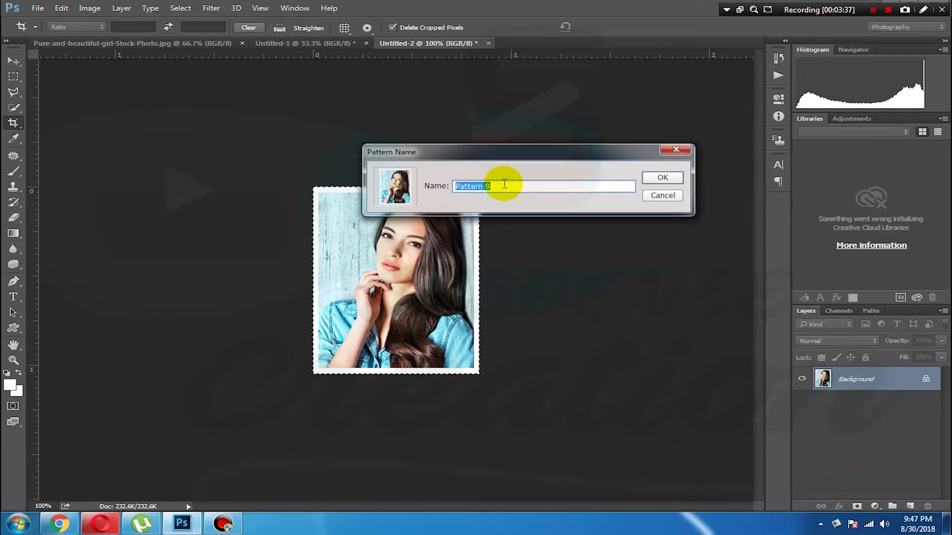
pyautogui.write('Stamp')
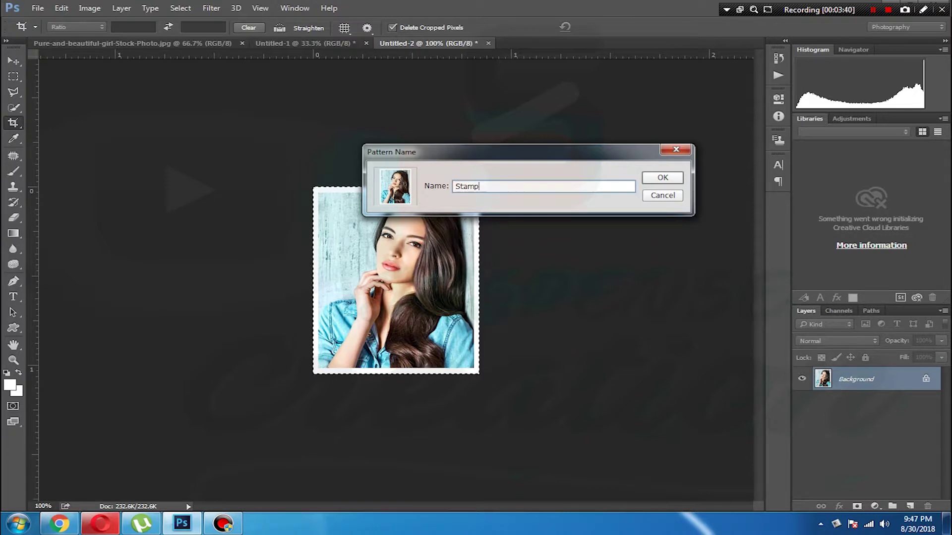
pyautogui.click(662, 178)
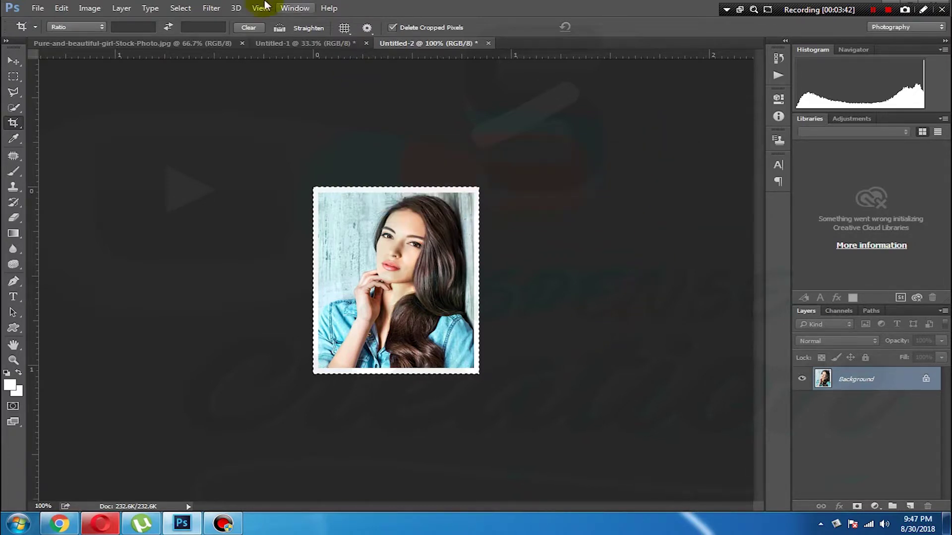
# Switch to the blank 4 × 6 inch sheet and select its entire canvas.
pyautogui.click(328, 43)
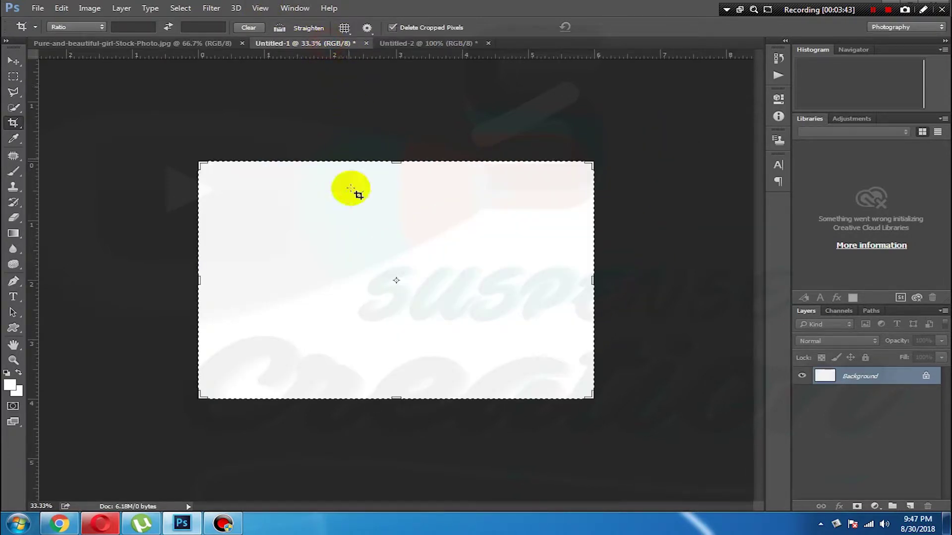
pyautogui.click(14, 76)
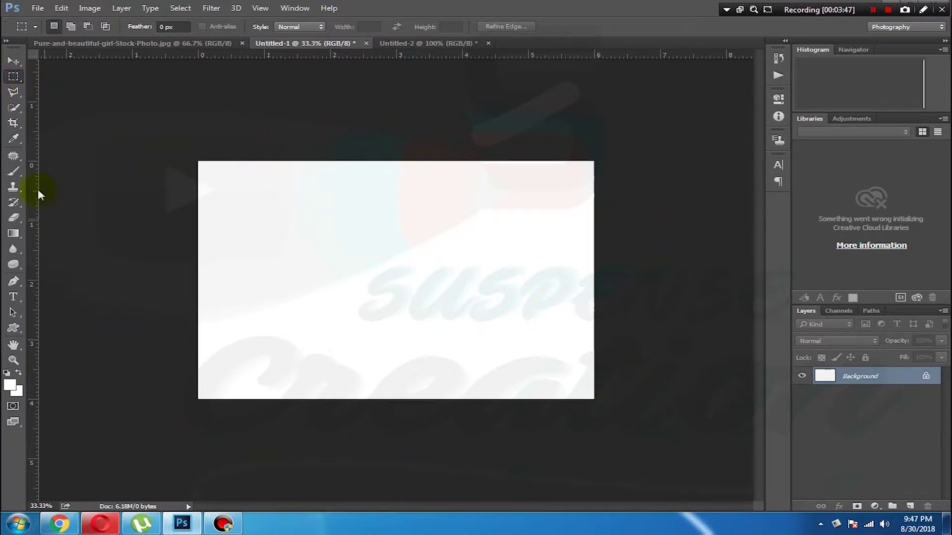
pyautogui.hotkey('ctrl', 'a')
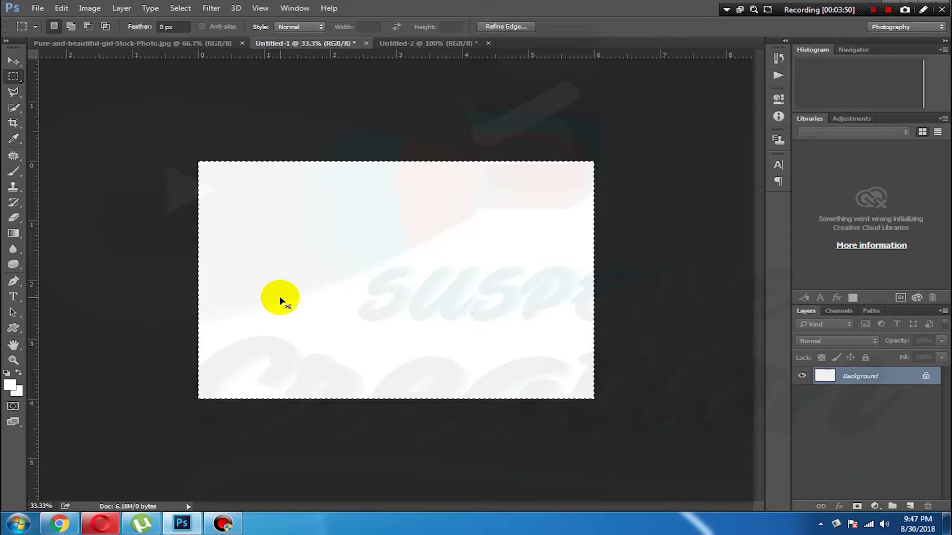
# Fill the selected sheet with the newly defined portrait pattern in Normal mode at 100% opacity.
pyautogui.click(62, 9)
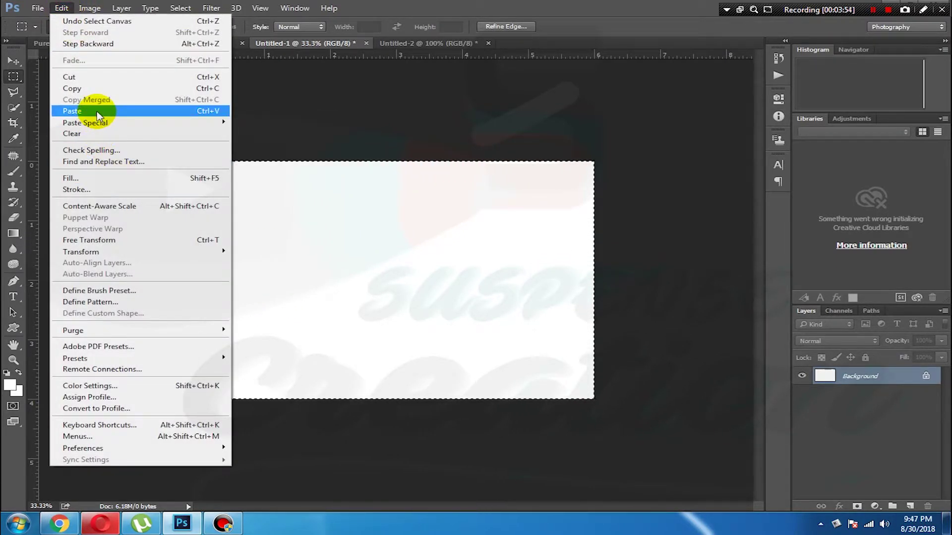
pyautogui.click(100, 179)
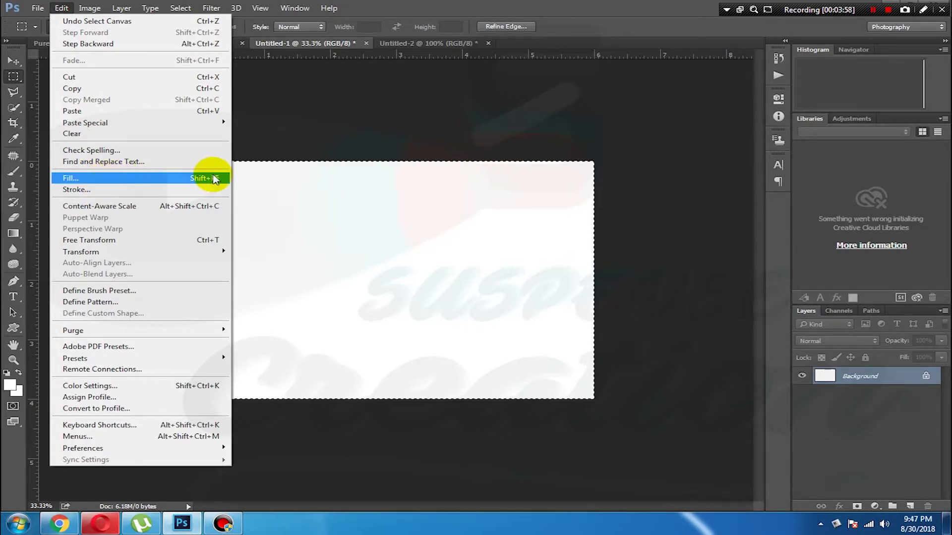
pyautogui.click(215, 179)
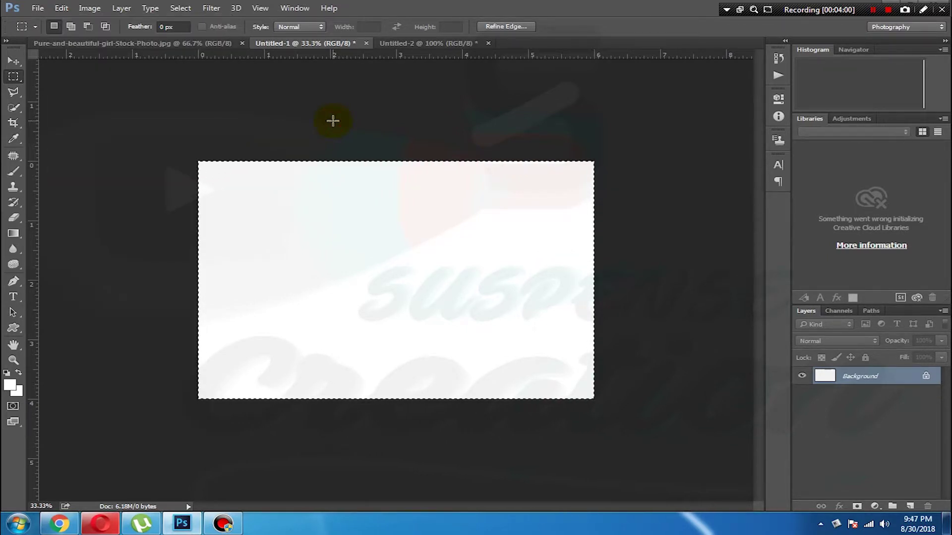
pyautogui.click(53, 7)
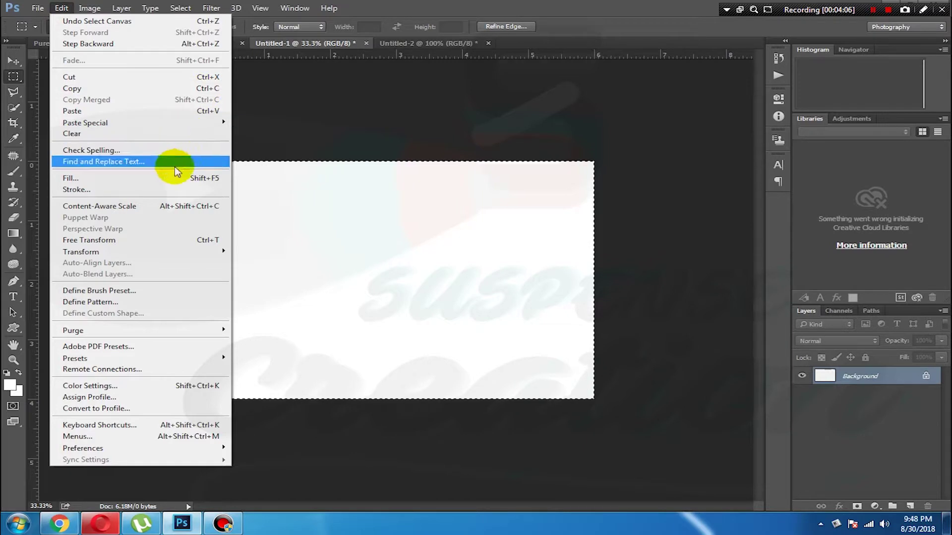
pyautogui.click(180, 178)
pyautogui.click(756, 174)
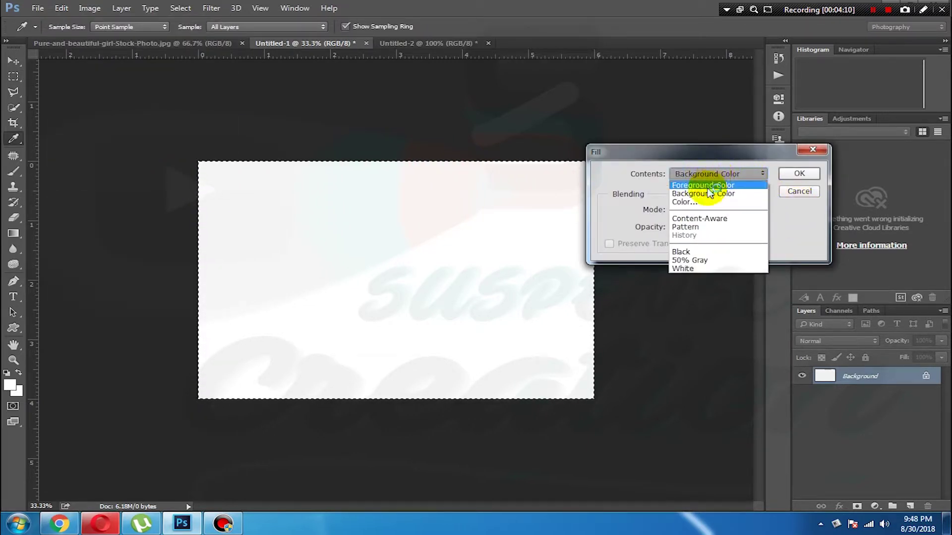
pyautogui.click(687, 227)
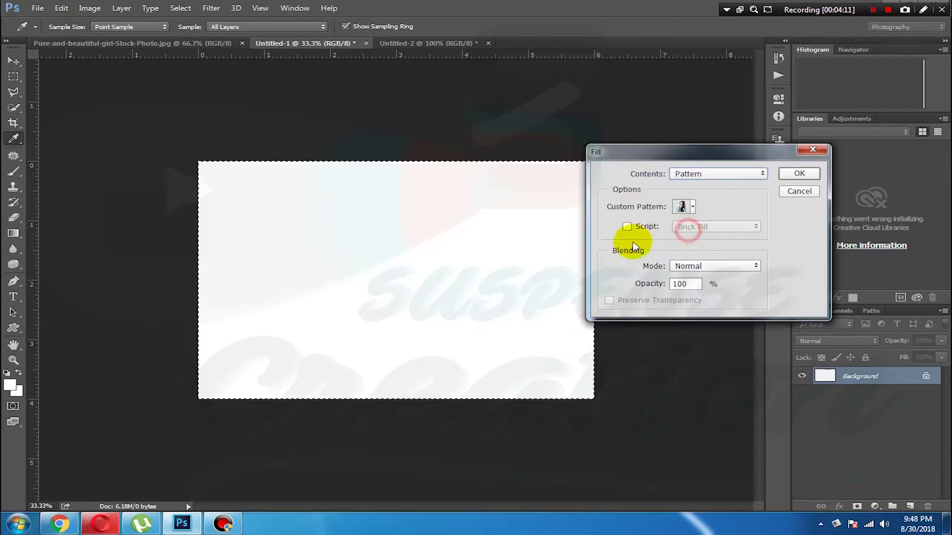
pyautogui.click(693, 207)
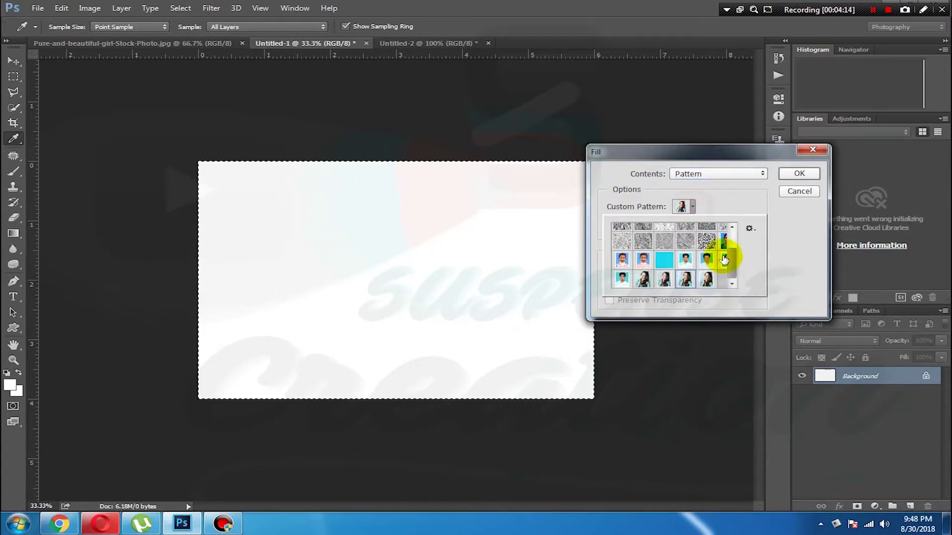
pyautogui.doubleClick(709, 281)
pyautogui.click(794, 174)
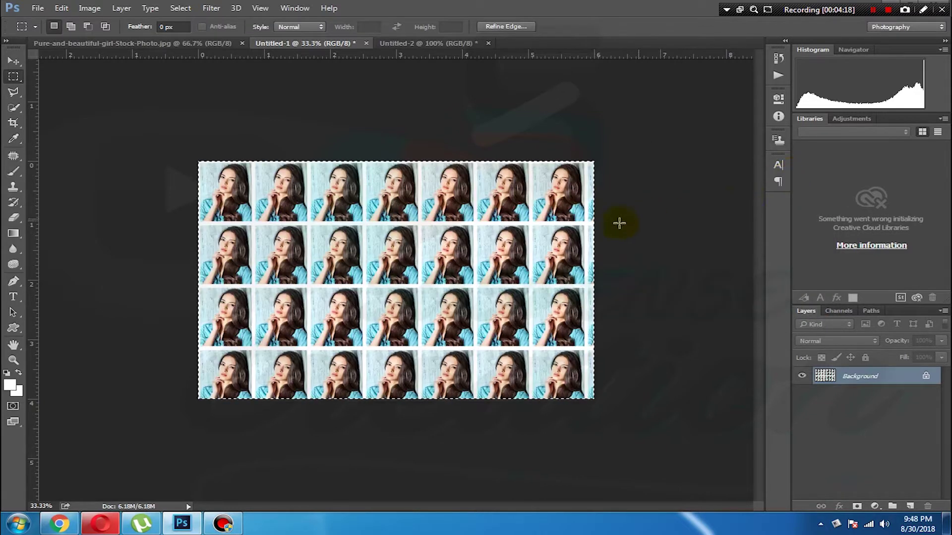
# Deselect the sheet, select the narrow strip of cut-off photos along its right edge, and open the Fill settings.
pyautogui.click(654, 121)
pyautogui.moveTo(586, 153); pyautogui.dragTo(679, 340)
pyautogui.click(638, 245)
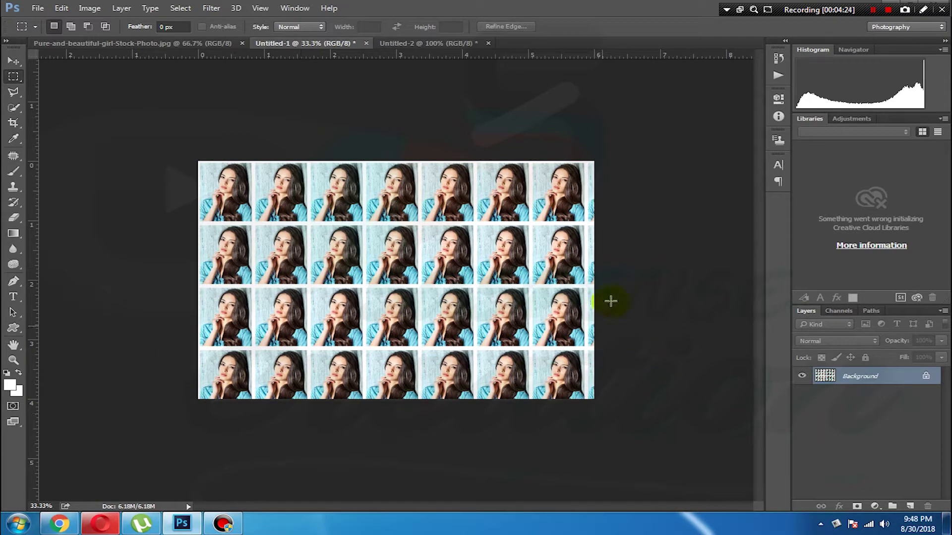
pyautogui.moveTo(586, 155); pyautogui.dragTo(783, 489)
pyautogui.hotkey('shift', 'F5')
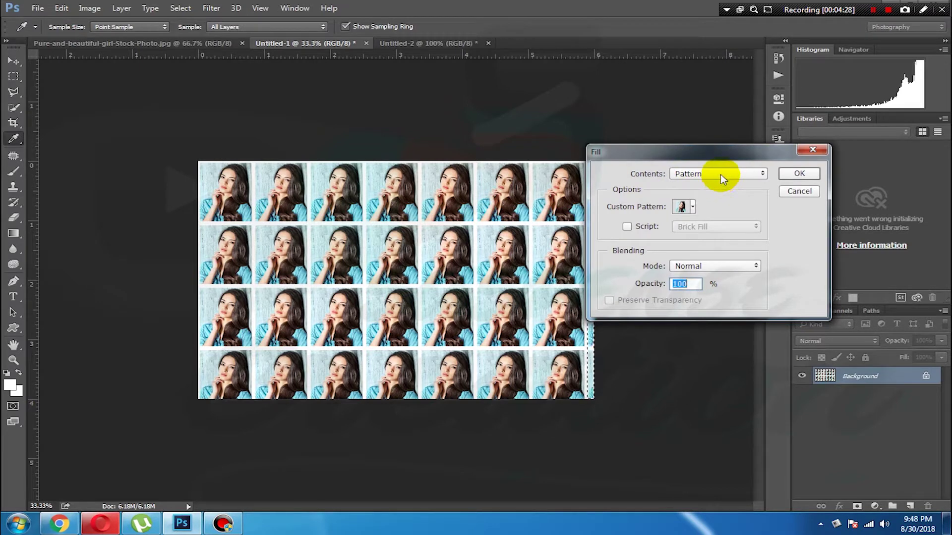
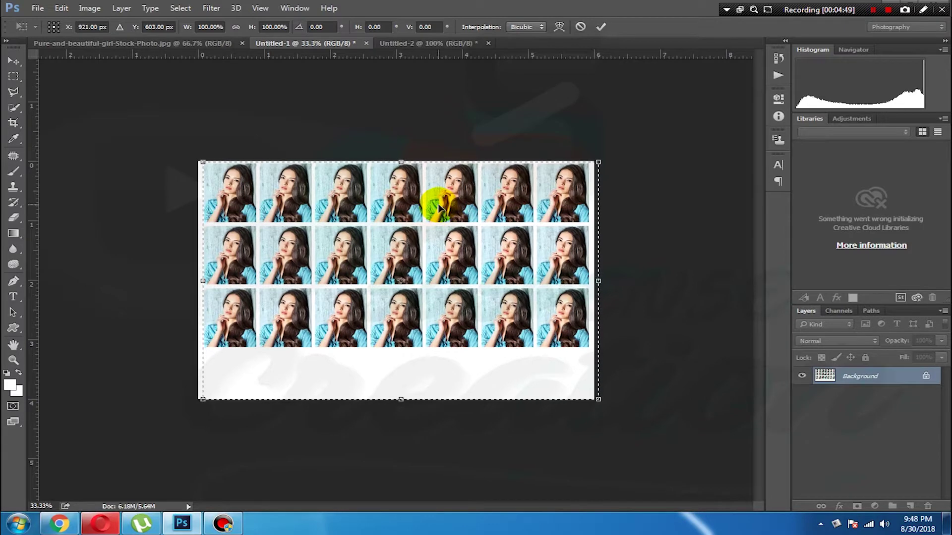
# Move the block of three photo rows down by about 80 px and slightly left to center it on the sheet.
pyautogui.press('Down')
pyautogui.press('Down')
pyautogui.press('Down')
pyautogui.press('Down')
pyautogui.press('Down')
pyautogui.press('Down')
pyautogui.press('Down')
pyautogui.press('Down')
pyautogui.press('Down')
pyautogui.press('Down')
pyautogui.press('Down')
pyautogui.press('Down')
pyautogui.press('Down')
pyautogui.press('Down')
pyautogui.press('Down')
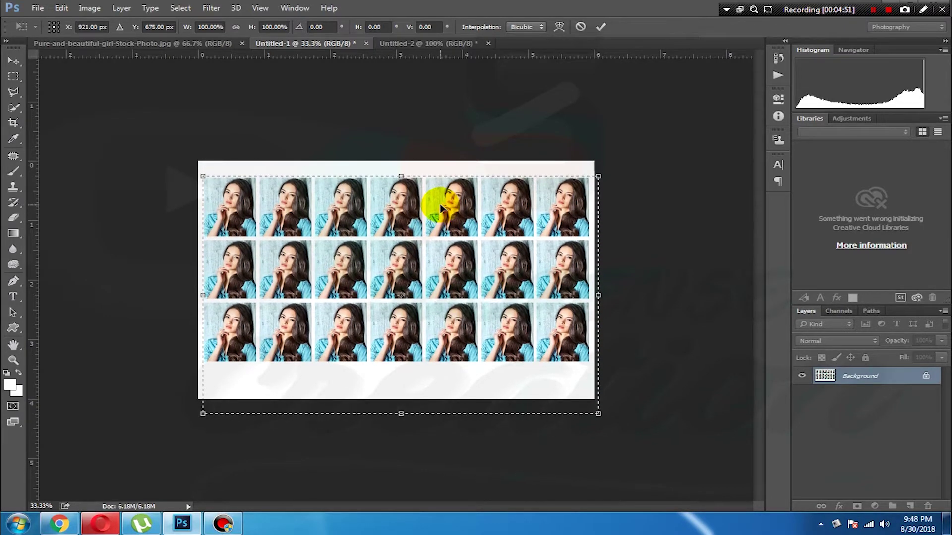
pyautogui.press('Left')
pyautogui.press('Left')
pyautogui.press('Left')
pyautogui.press('Left')
pyautogui.press('Left')
pyautogui.press('Left')
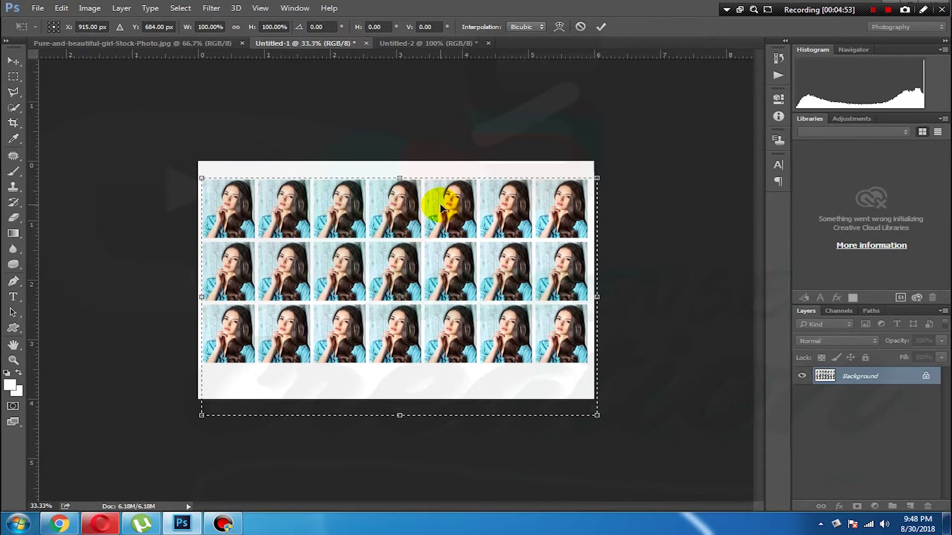
pyautogui.press('Return')
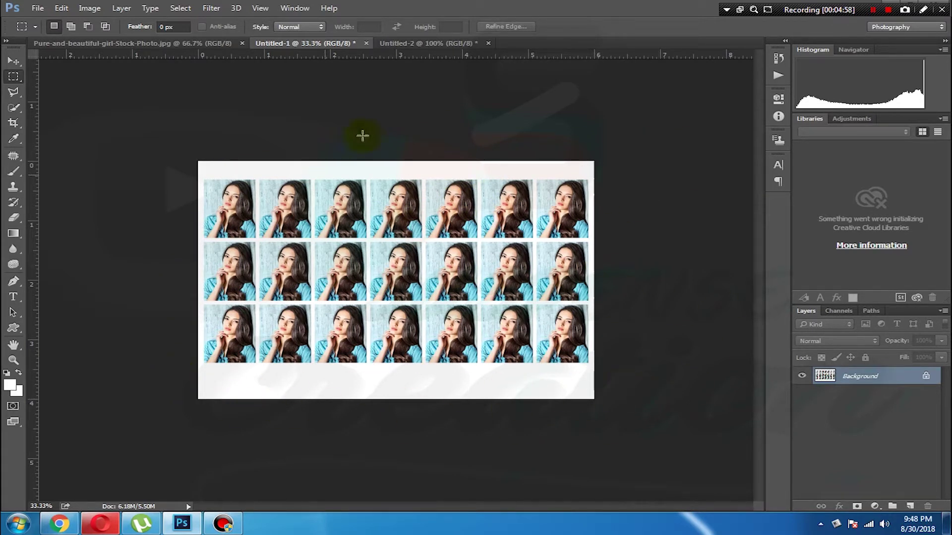
pyautogui.moveTo(197, 153); pyautogui.dragTo(682, 245)
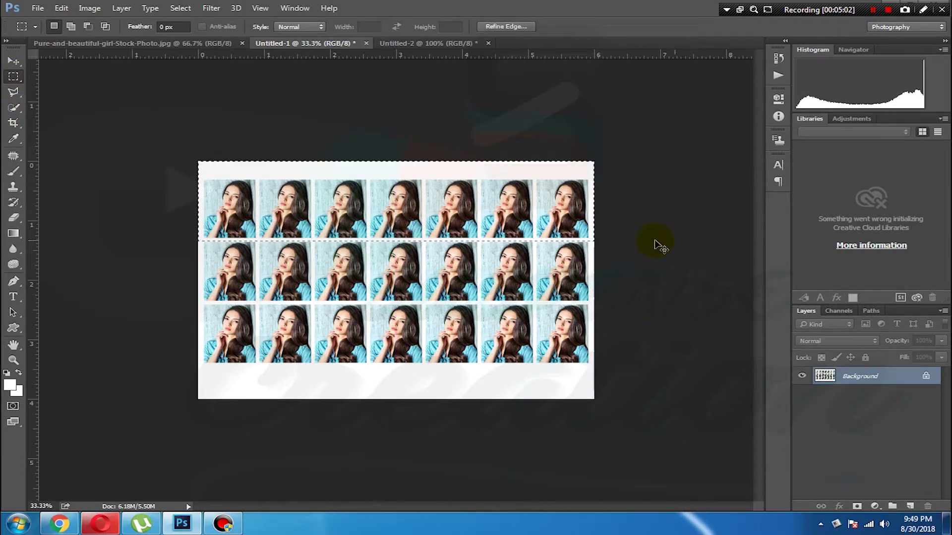
pyautogui.click(651, 197)
pyautogui.hotkey('ctrl', 'c')
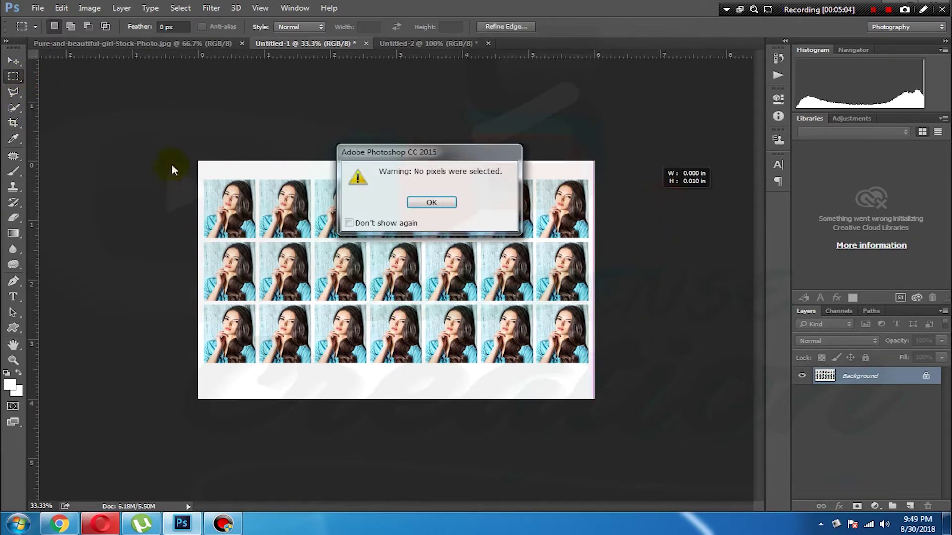
pyautogui.click(425, 204)
# Select the top row of photos, move it up to leave a narrow margin below the sheet's upper edge, and deselect it.
pyautogui.moveTo(162, 142); pyautogui.dragTo(781, 239)
pyautogui.hotkey('ctrl', 't')
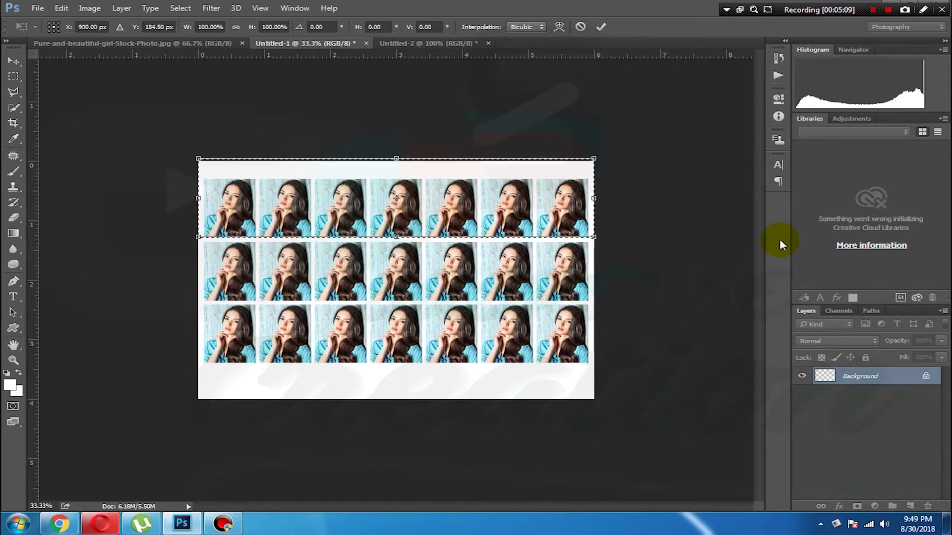
pyautogui.hotkey('shift', 'Up')
pyautogui.hotkey('shift', 'Up')
pyautogui.hotkey('shift', 'Up')
pyautogui.hotkey('shift', 'Up')
pyautogui.hotkey('shift', 'Up')
pyautogui.press('Return')
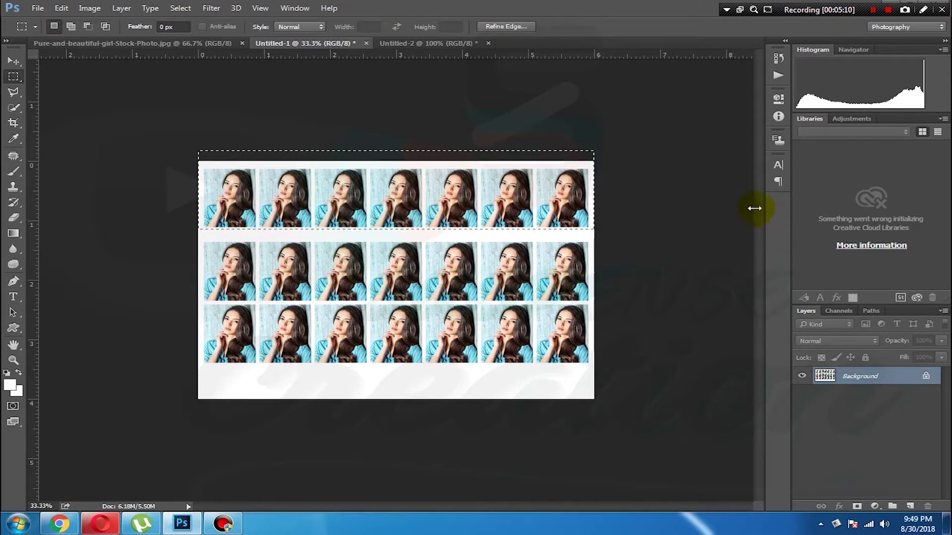
pyautogui.hotkey('ctrl', 'd')
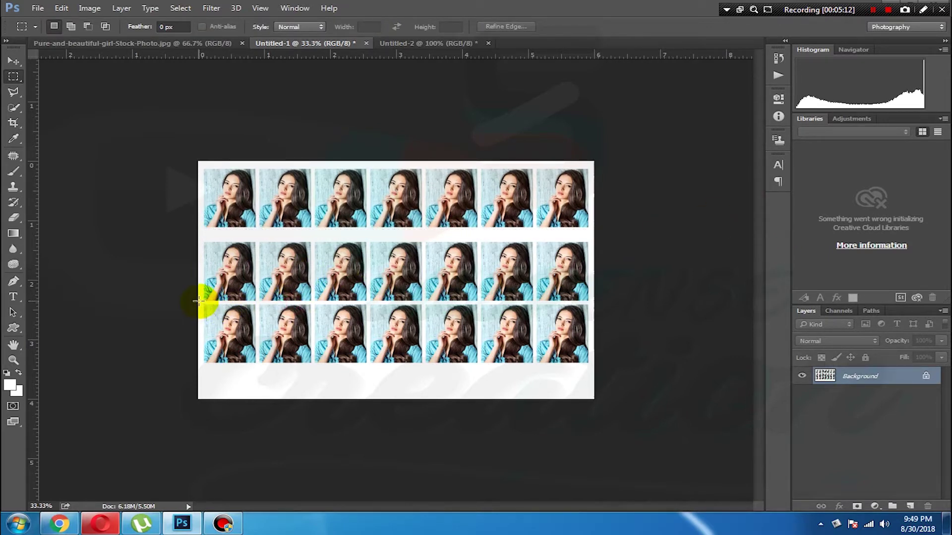
# Select the bottom row of photos, move it down to just above the sheet's lower edge, and deselect it.
pyautogui.moveTo(196, 302); pyautogui.dragTo(945, 498)
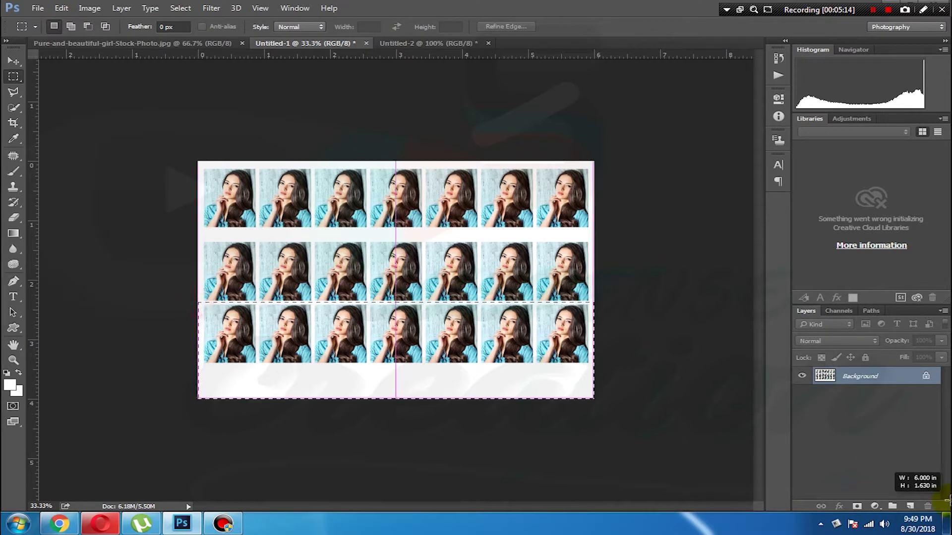
pyautogui.hotkey('ctrl', 't')
pyautogui.hotkey('shift', 'Down')
pyautogui.hotkey('shift', 'Down')
pyautogui.hotkey('shift', 'Down')
pyautogui.hotkey('shift', 'Down')
pyautogui.hotkey('shift', 'Down')
pyautogui.hotkey('shift', 'Down')
pyautogui.hotkey('shift', 'Down')
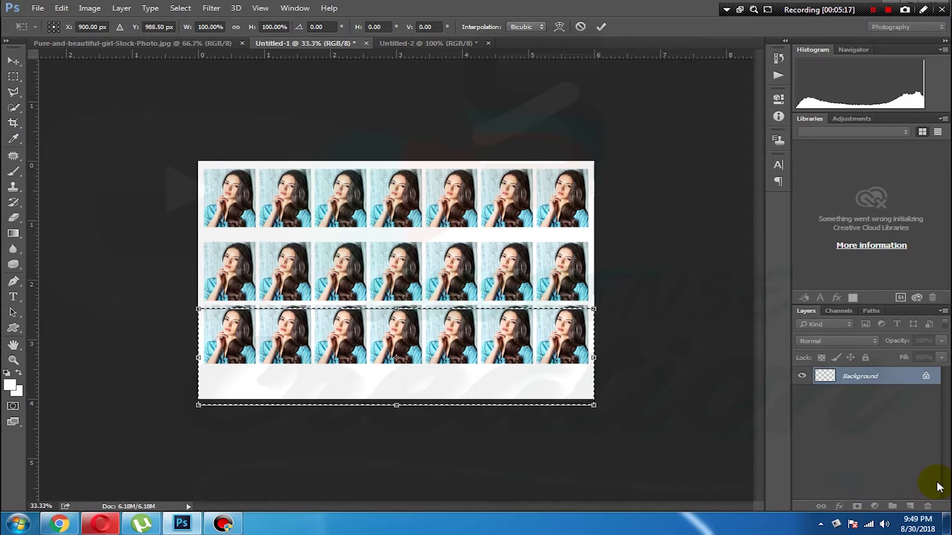
pyautogui.hotkey('shift', 'Down')
pyautogui.hotkey('shift', 'Down')
pyautogui.hotkey('shift', 'Down')
pyautogui.hotkey('shift', 'Down')
pyautogui.hotkey('shift', 'Down')
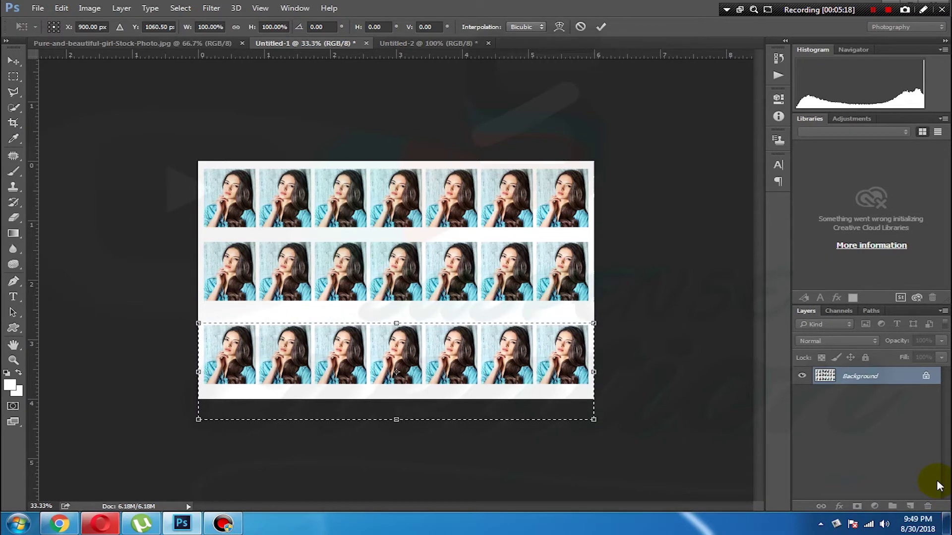
pyautogui.press('Down')
pyautogui.press('Down')
pyautogui.press('Down')
pyautogui.press('Down')
pyautogui.press('Down')
pyautogui.press('Down')
pyautogui.press('Down')
pyautogui.press('Down')
pyautogui.press('Down')
pyautogui.press('Down')
pyautogui.press('Down')
pyautogui.press('Down')
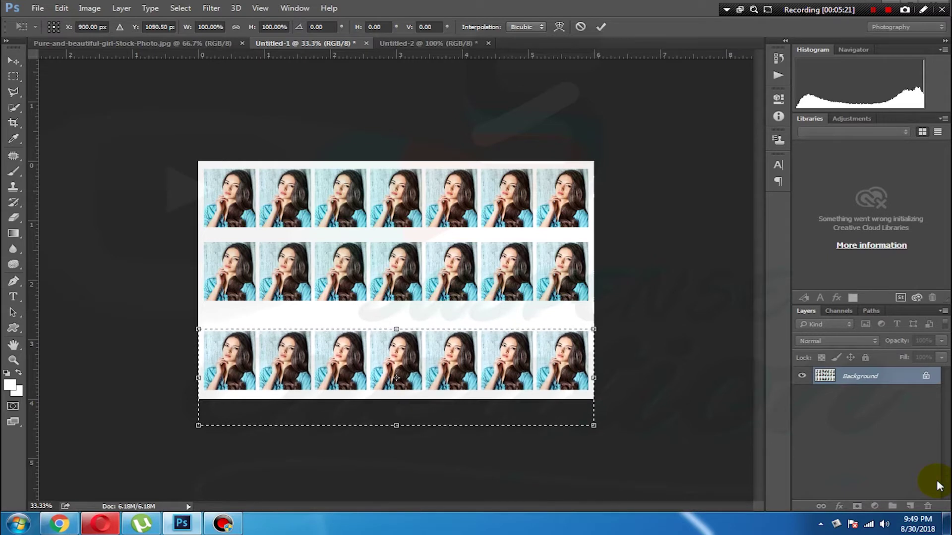
pyautogui.press('Return')
pyautogui.press('m')
pyautogui.hotkey('ctrl', 'd')
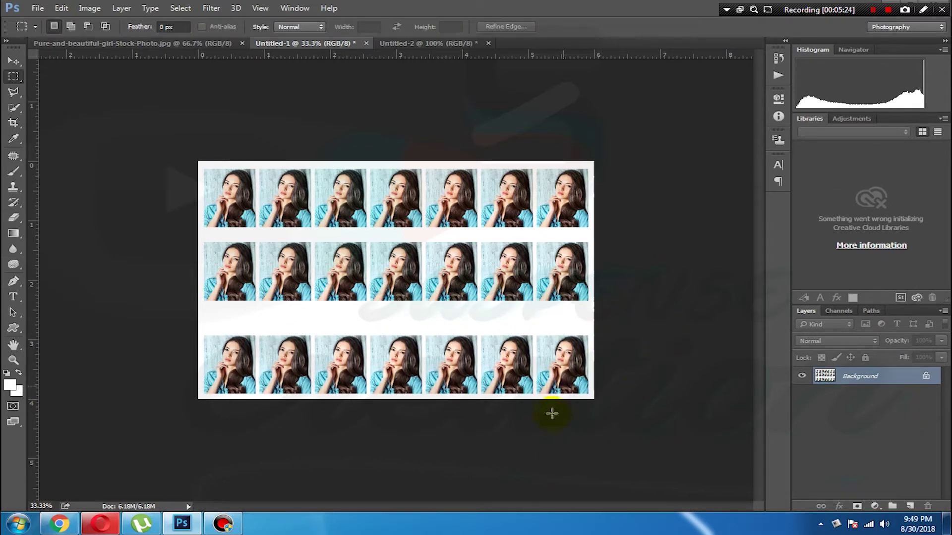
# Select the middle row of photos, move it down slightly to even out the gaps between rows, and deselect it.
pyautogui.moveTo(185, 235); pyautogui.dragTo(736, 308)
pyautogui.hotkey('ctrl', 't')
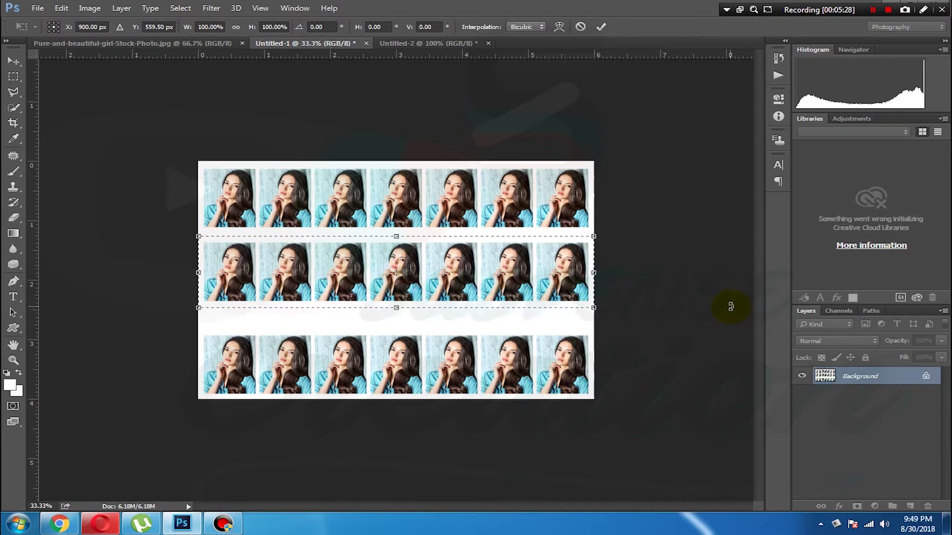
pyautogui.press('Down')
pyautogui.press('Down')
pyautogui.press('Down')
pyautogui.press('Down')
pyautogui.press('Down')
pyautogui.press('Down')
pyautogui.press('Down')
pyautogui.press('Down')
pyautogui.press('Down')
pyautogui.press('Down')
pyautogui.press('Down')
pyautogui.press('Down')
pyautogui.press('Down')
pyautogui.press('Return')
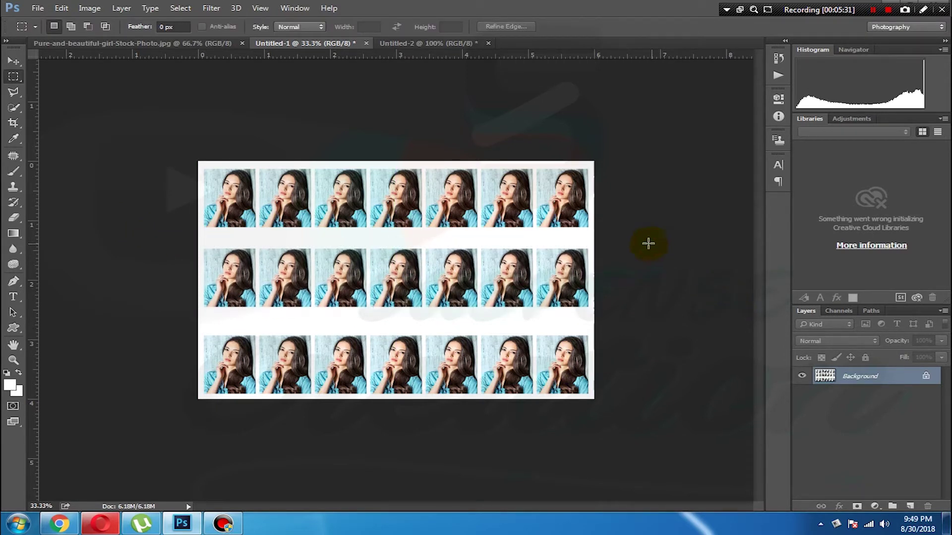
# Save a copy of the photo sheet to the Desktop as a JPEG named Stamp, accepting the default JPEG options.
pyautogui.scroll(3, 476, 297)
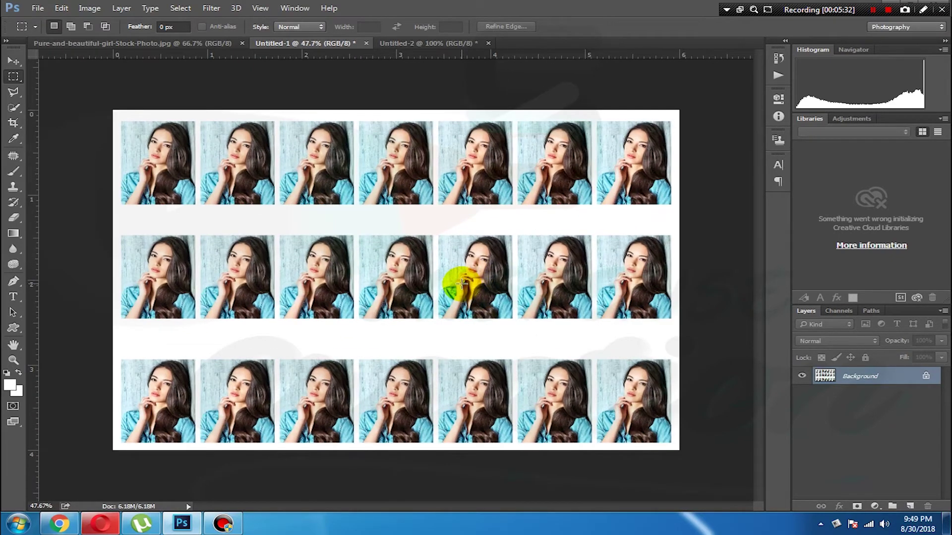
pyautogui.hotkey('ctrl', 'shift', 's')
pyautogui.click(53, 81)
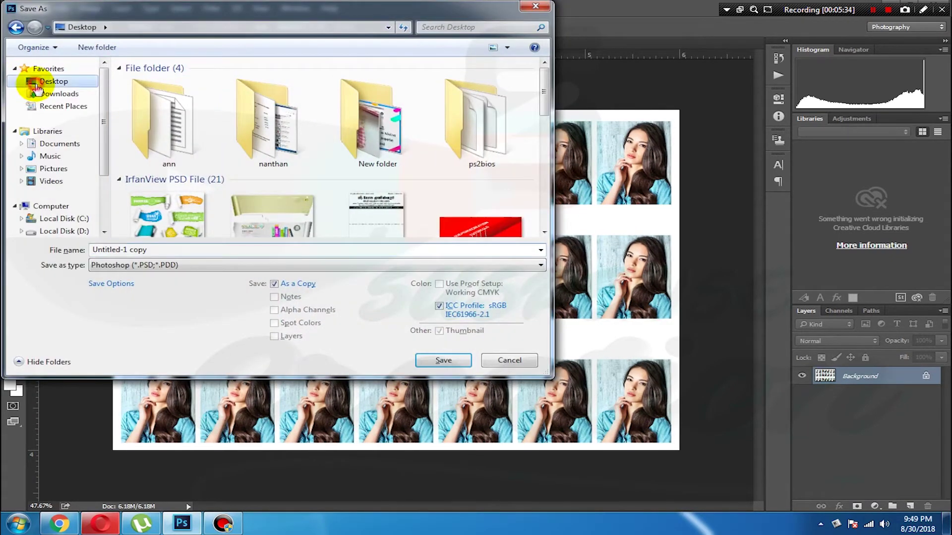
pyautogui.click(189, 270)
pyautogui.click(181, 361)
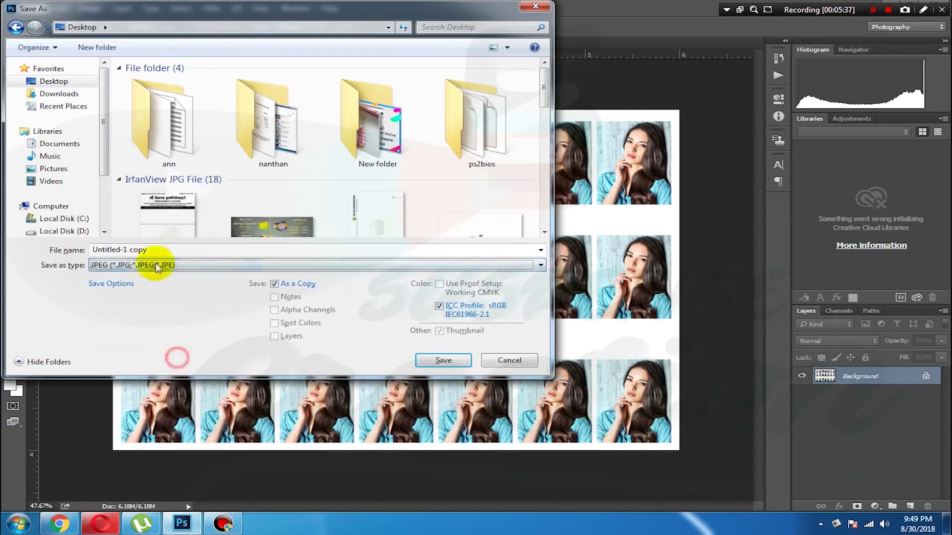
pyautogui.click(166, 246)
pyautogui.write('Stam')
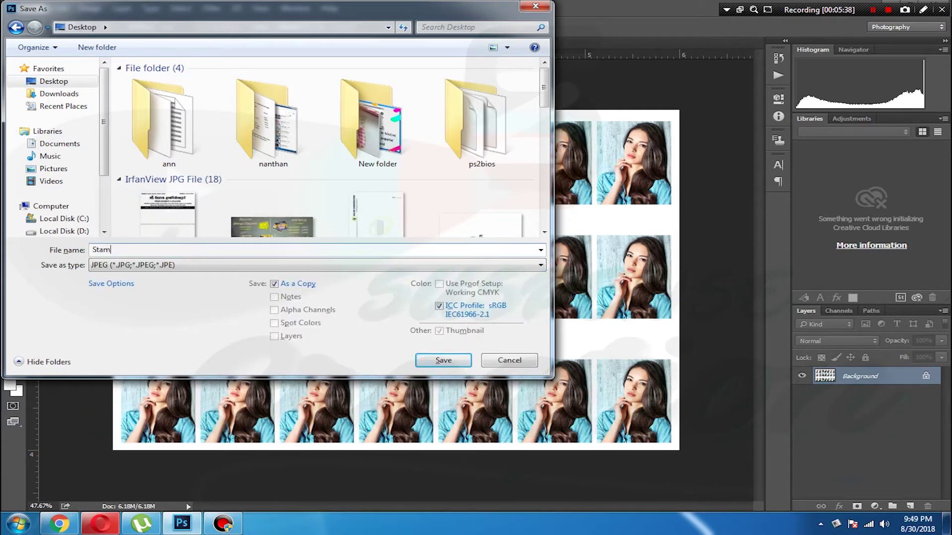
pyautogui.press('Return')
pyautogui.press('Return')
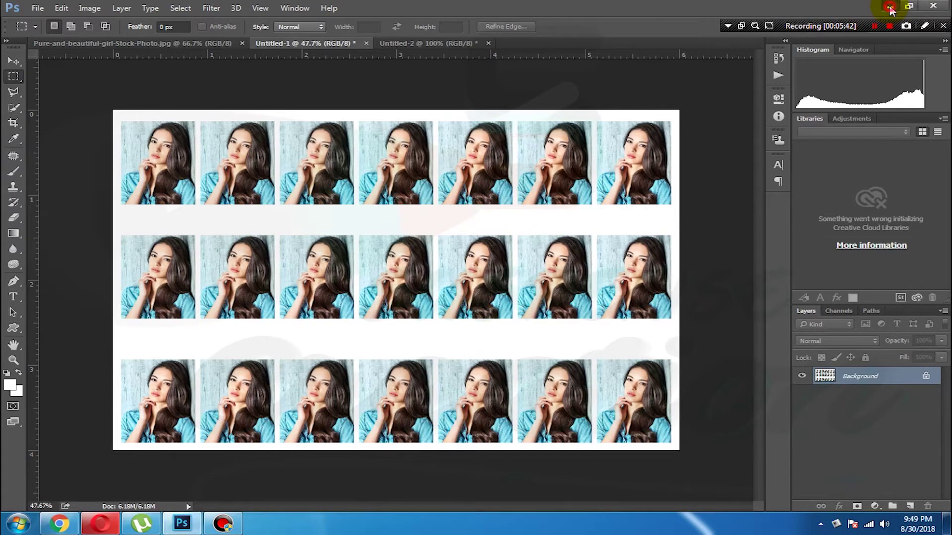
# Minimize the image editor and open the saved Stamp picture from the desktop to check it.
pyautogui.click(890, 7)
pyautogui.doubleClick(523, 283)
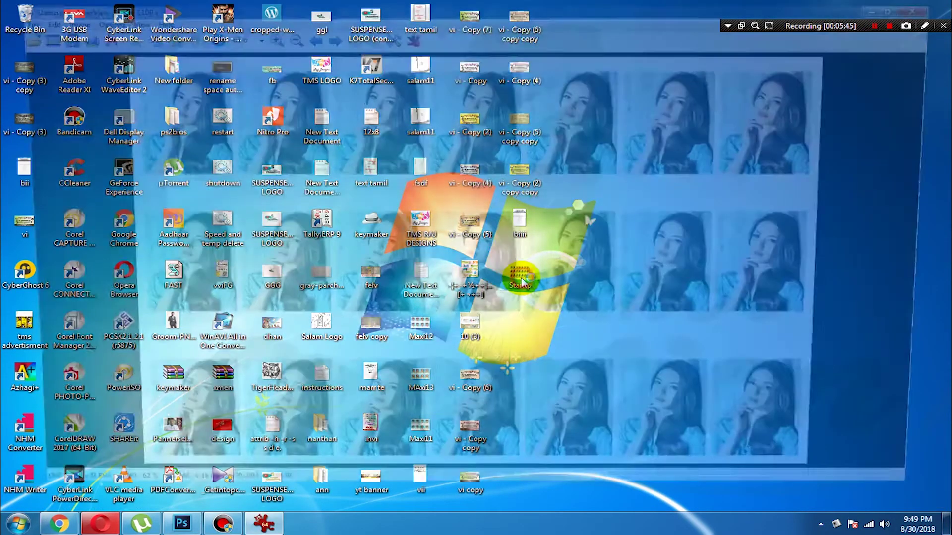